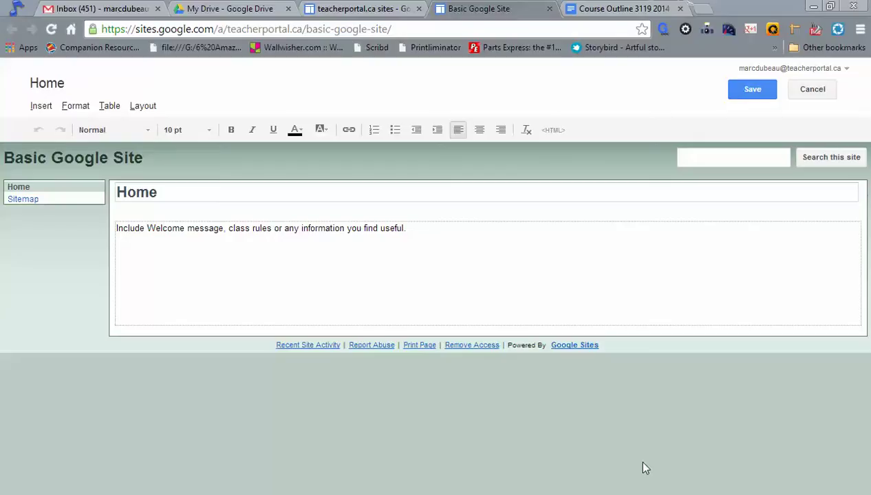
# - Leave the Home page's editing mode without saving, check the Google apps list in Drive, and return to the site
pyautogui.click(803, 95)
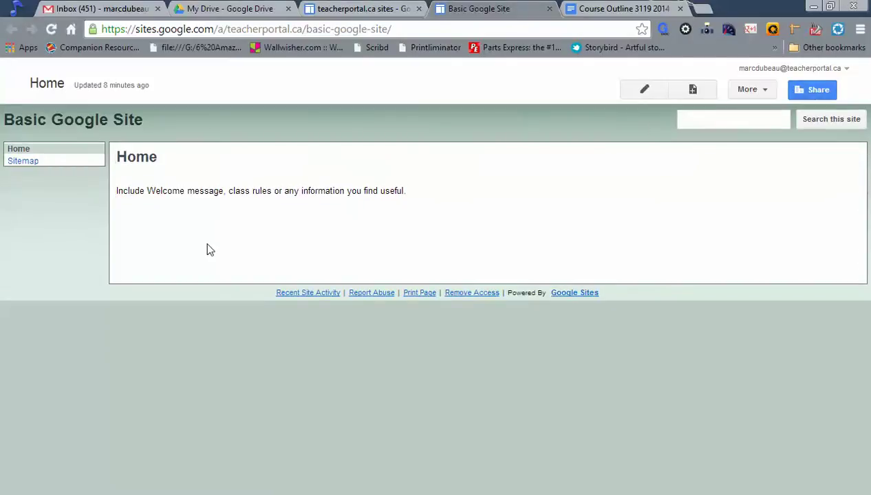
pyautogui.click(195, 9)
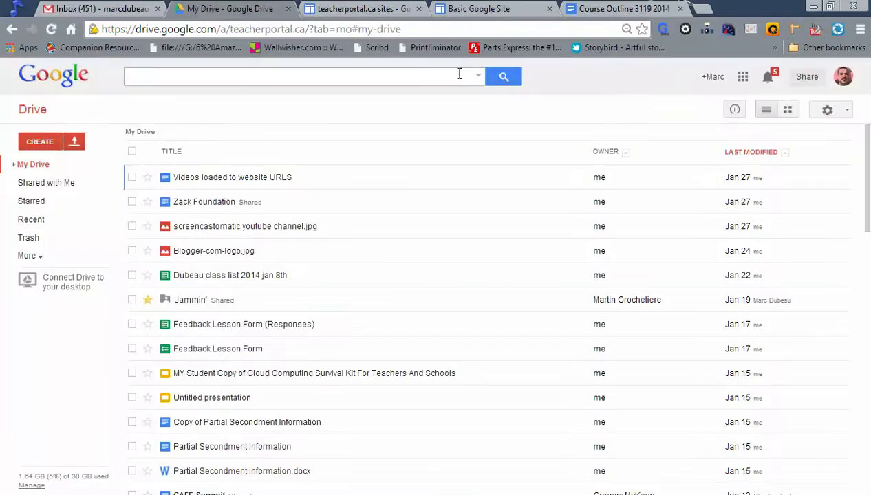
pyautogui.click(743, 78)
pyautogui.click(507, 8)
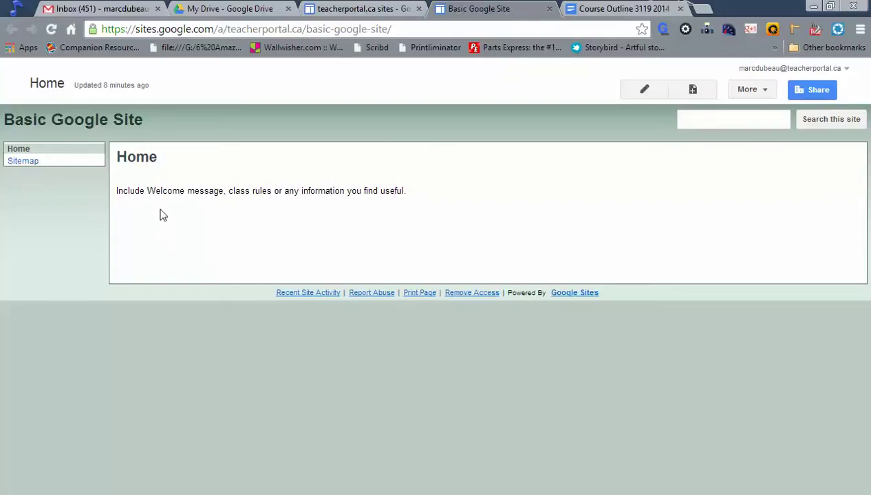
# - View the site's Sitemap page and return to the Home page
pyautogui.click(31, 164)
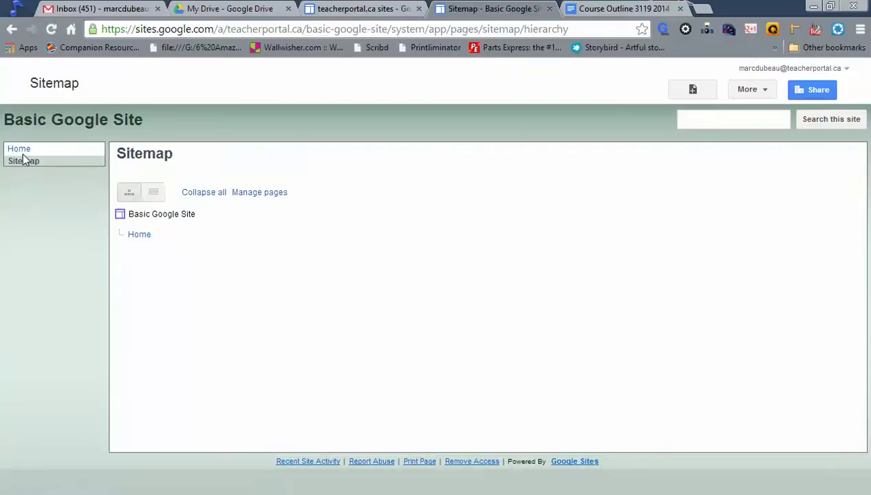
pyautogui.moveTo(21, 160); pyautogui.dragTo(8, 149)
pyautogui.click(20, 151)
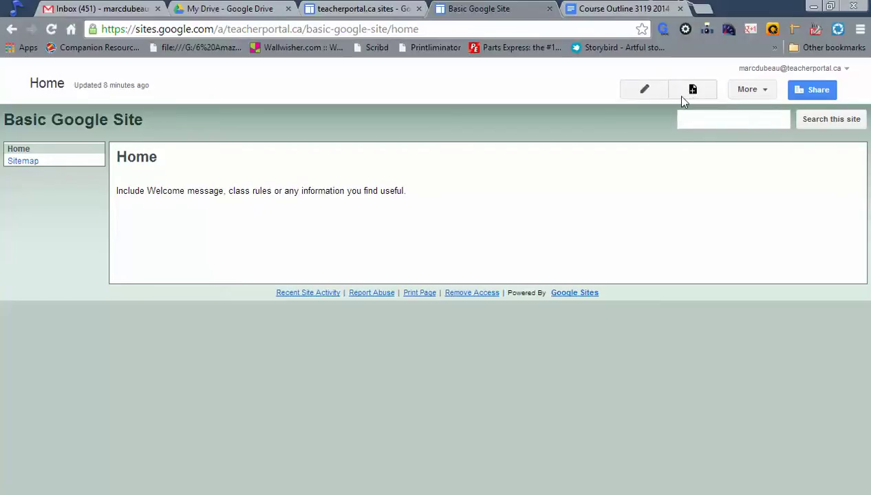
# - Create a page named Photography with the Web Page template, placed under Home
pyautogui.click(693, 91)
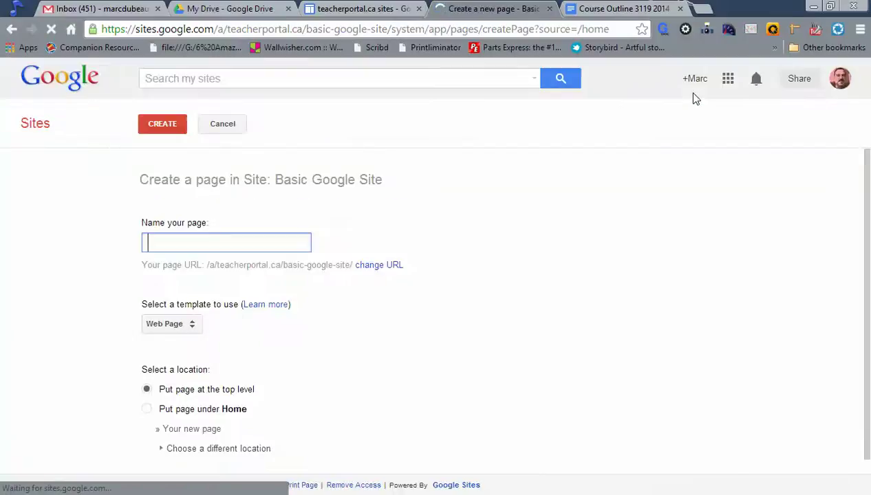
pyautogui.click(279, 240)
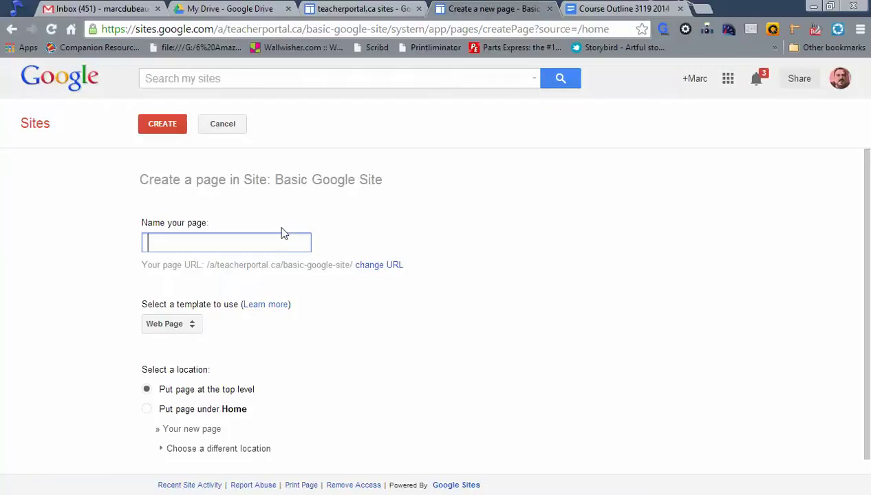
pyautogui.write('Photogr')
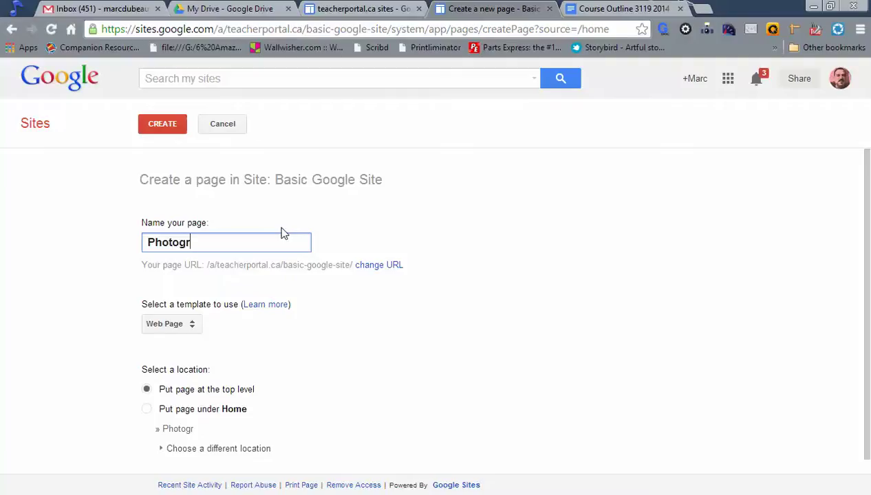
pyautogui.write('aphy')
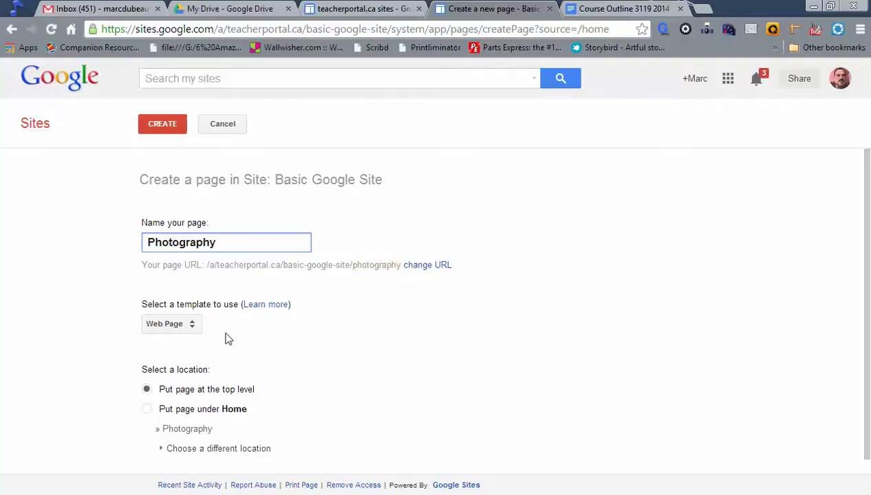
pyautogui.click(195, 321)
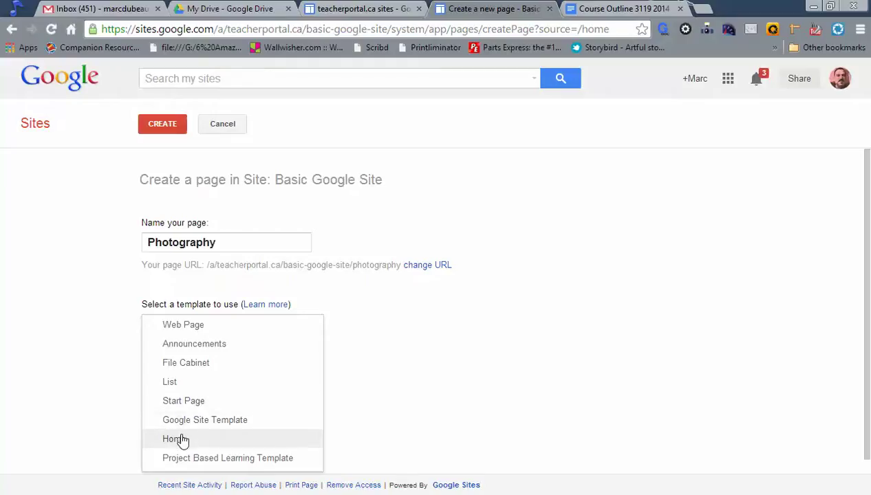
pyautogui.click(204, 333)
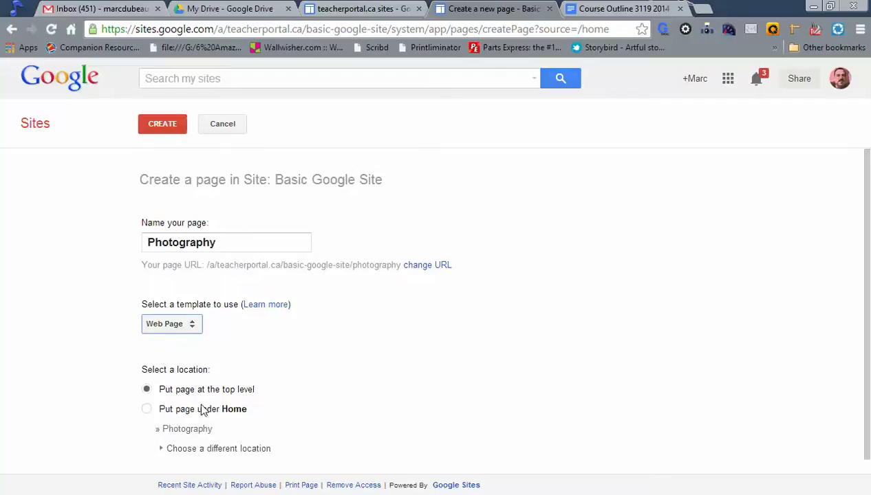
pyautogui.click(148, 409)
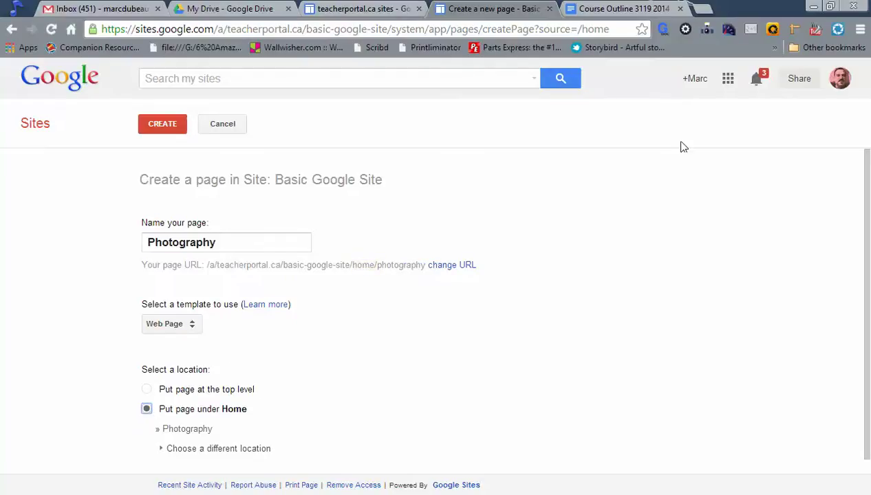
pyautogui.moveTo(861, 288); pyautogui.dragTo(866, 334)
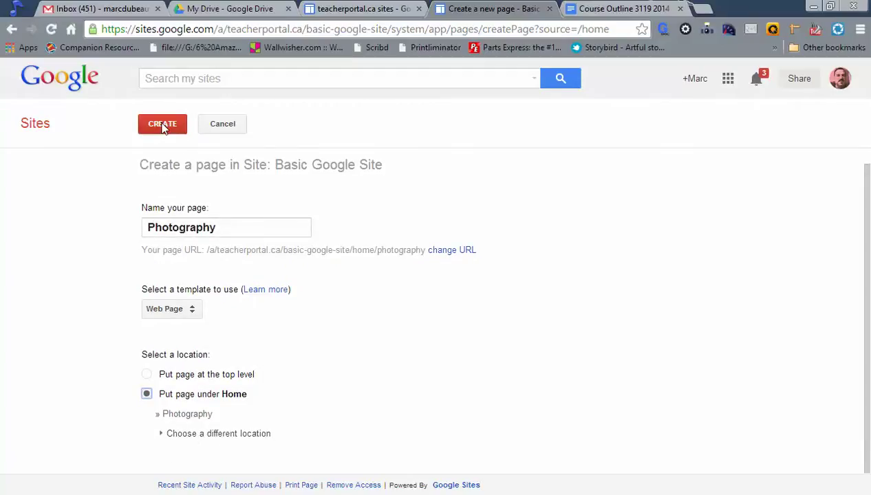
pyautogui.click(163, 125)
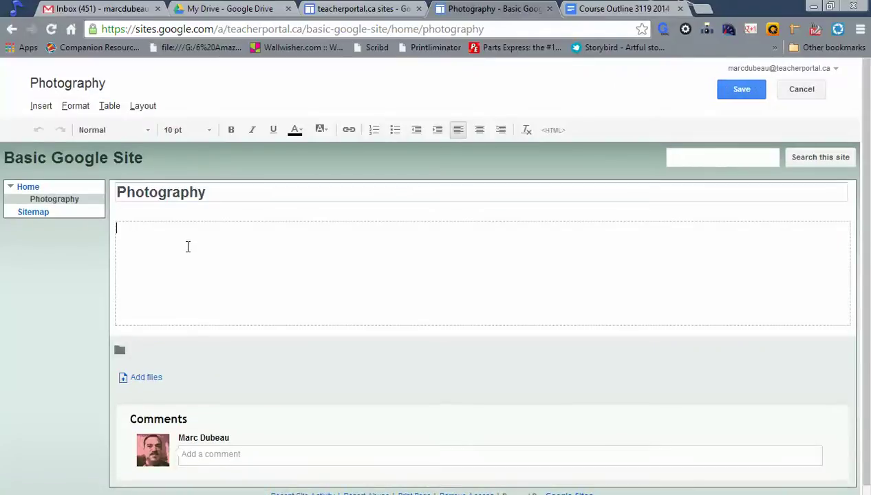
# - Insert the Drive document Discussion Sign UP SHEET into the Photography page with border and title, 600 pixels high and full width
pyautogui.click(49, 113)
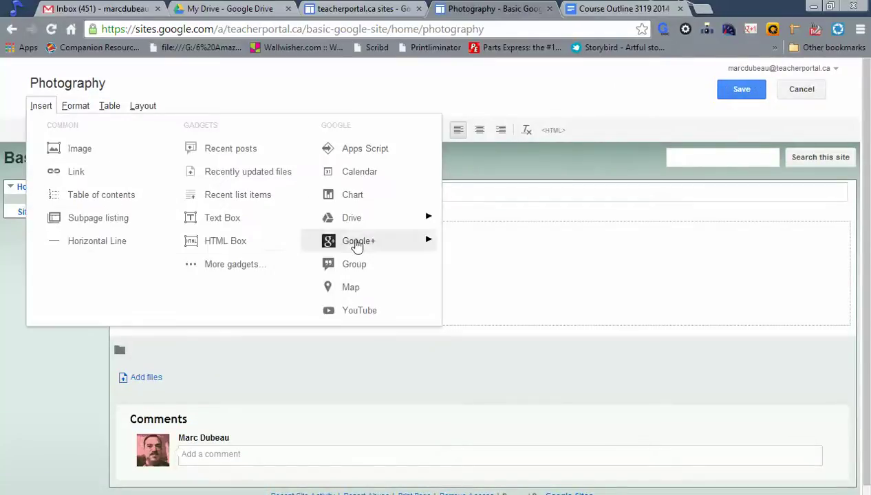
pyautogui.moveTo(356, 246)
pyautogui.moveTo(402, 230)
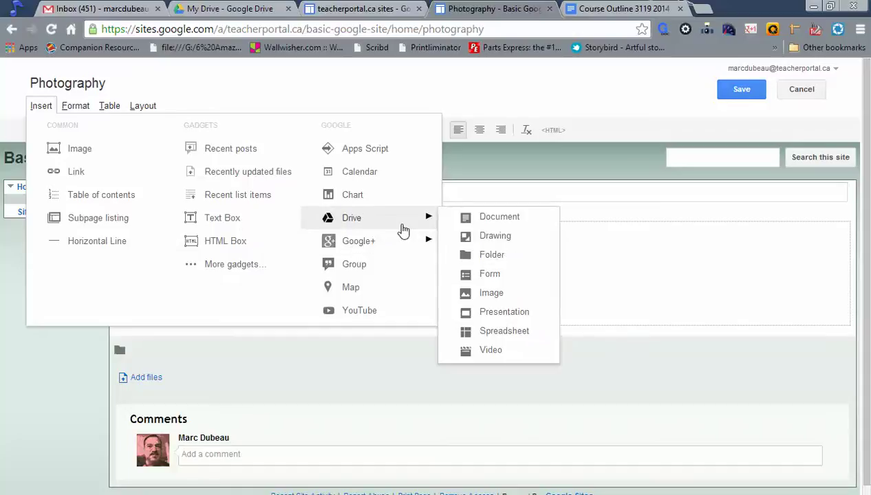
pyautogui.click(465, 219)
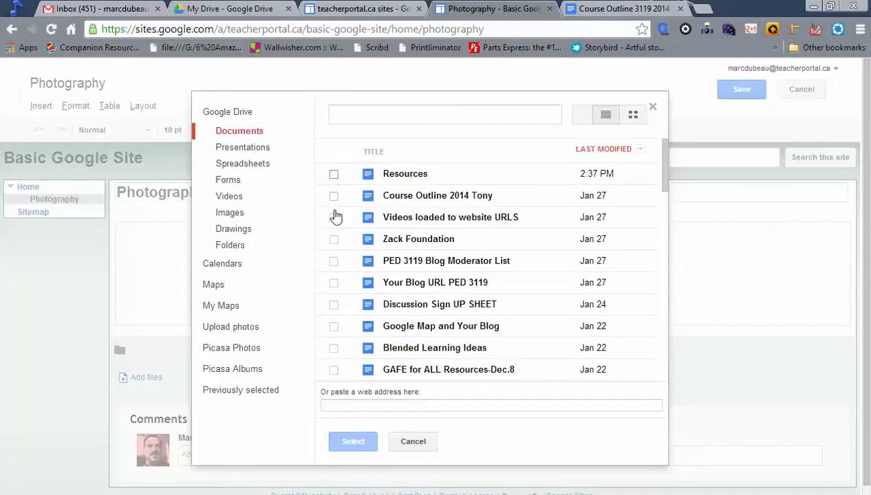
pyautogui.click(333, 305)
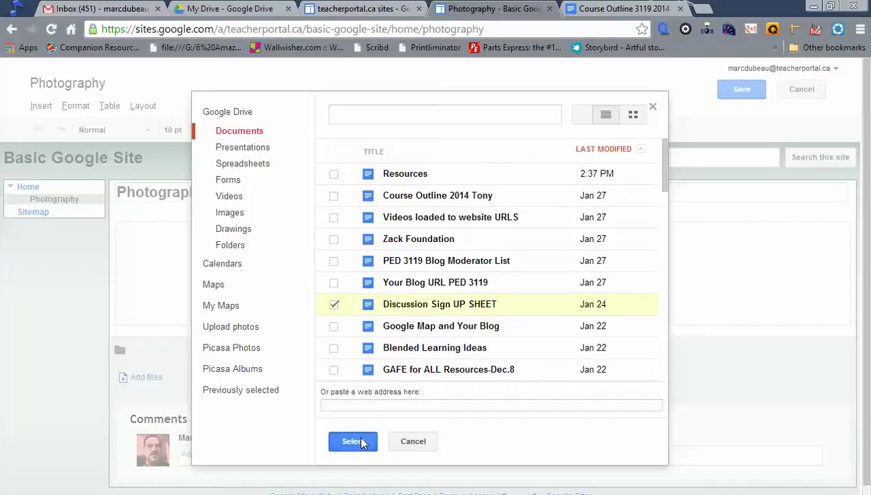
pyautogui.click(358, 439)
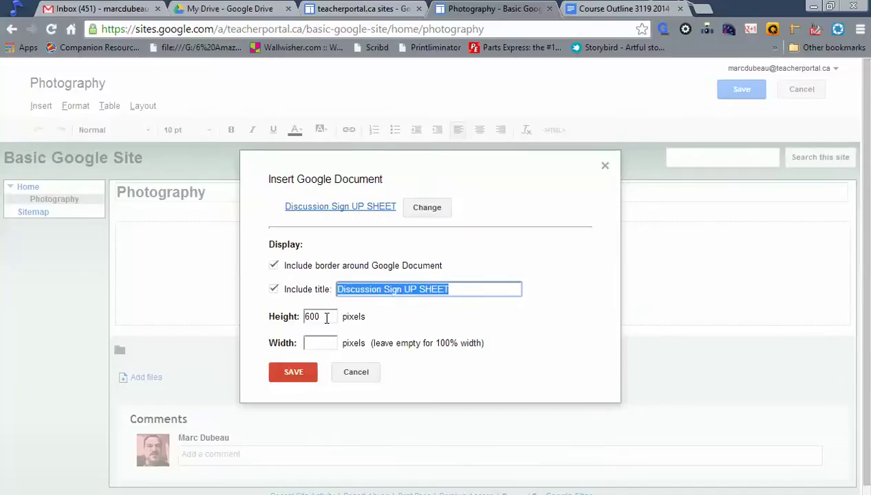
pyautogui.press('Tab')
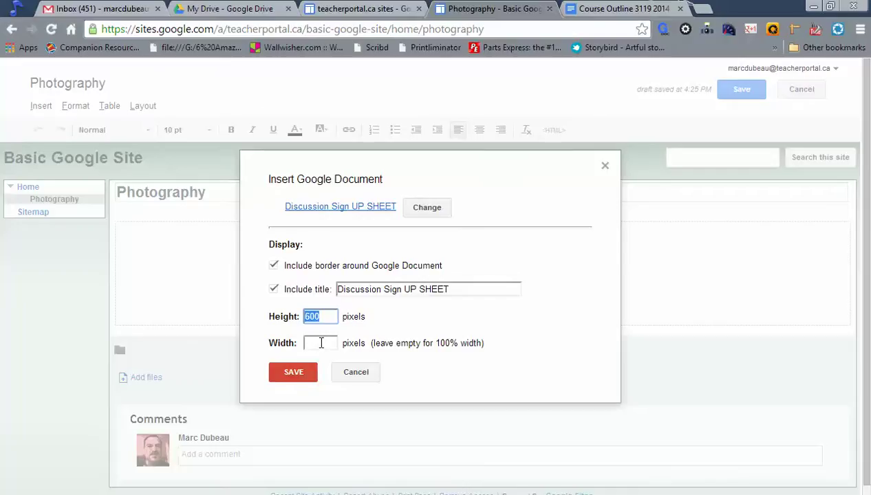
pyautogui.click(306, 373)
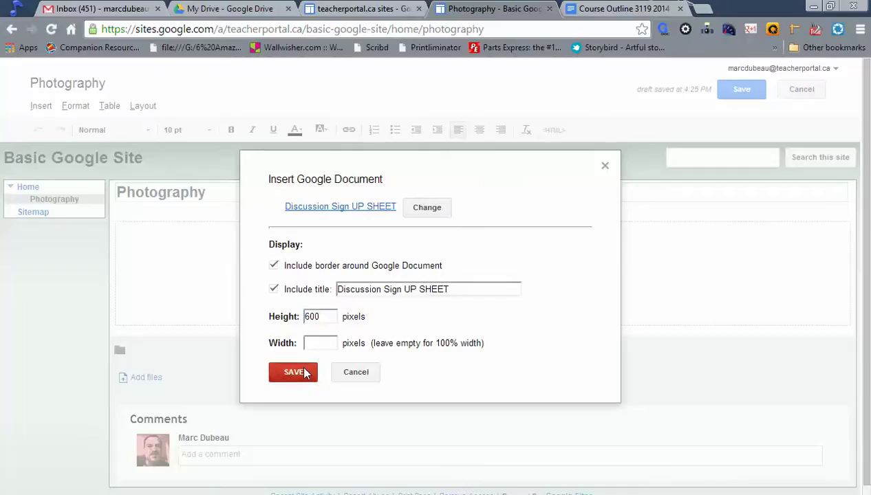
# - Save the Photography page with its embedded document
pyautogui.click(467, 294)
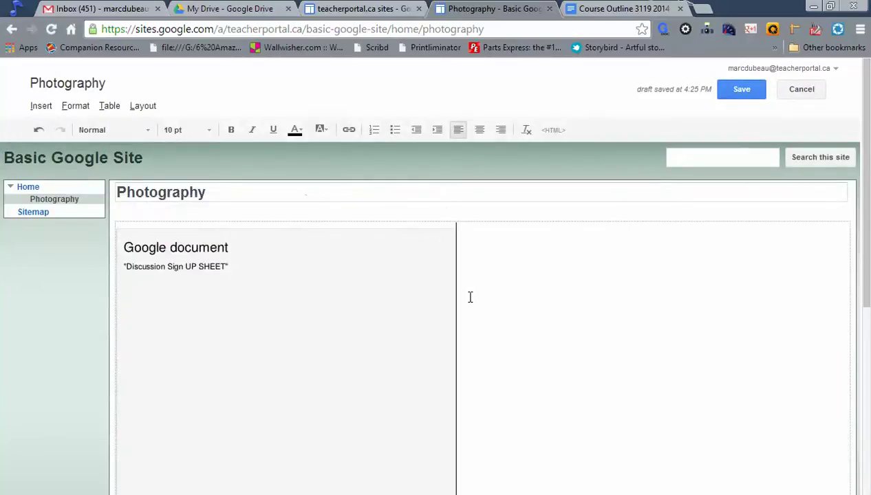
pyautogui.moveTo(864, 282); pyautogui.dragTo(744, 169)
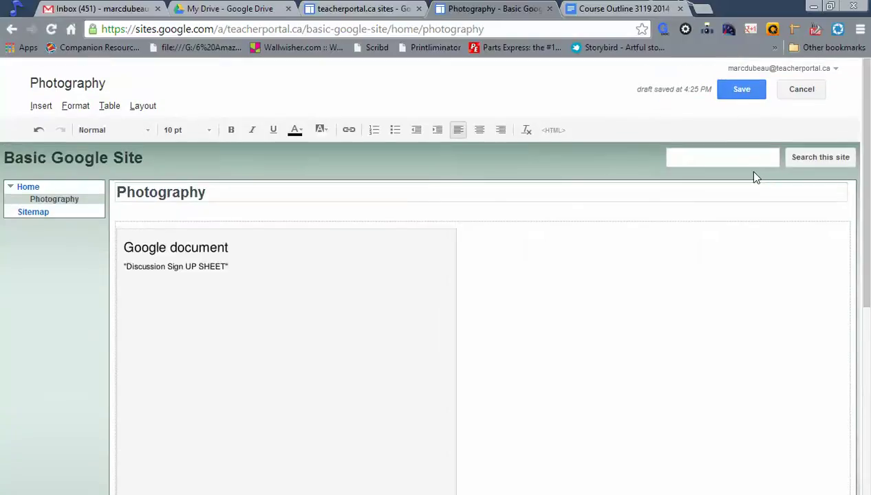
pyautogui.click(744, 93)
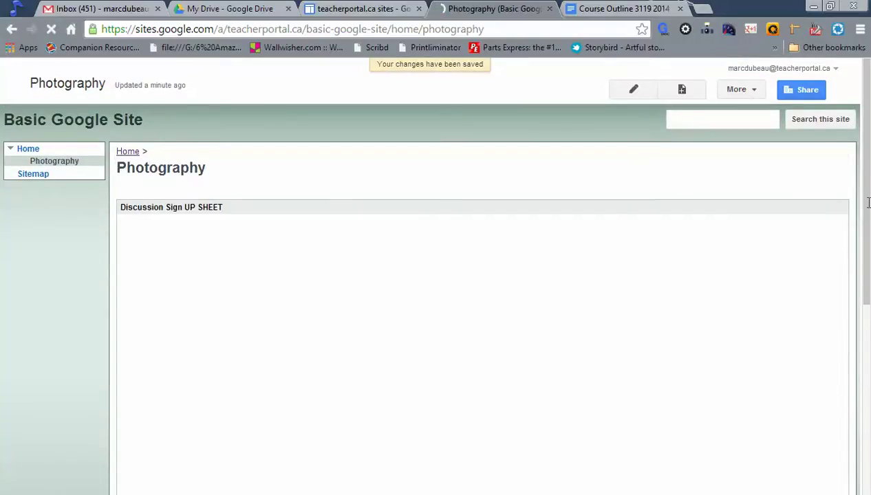
# - Review the embedded document, switch between Home and Photography, and collapse and expand Home's subpages in the site navigation
pyautogui.moveTo(868, 255)
pyautogui.mouseDown()
pyautogui.moveTo(868, 434)
pyautogui.moveTo(869, 256)
pyautogui.mouseUp()
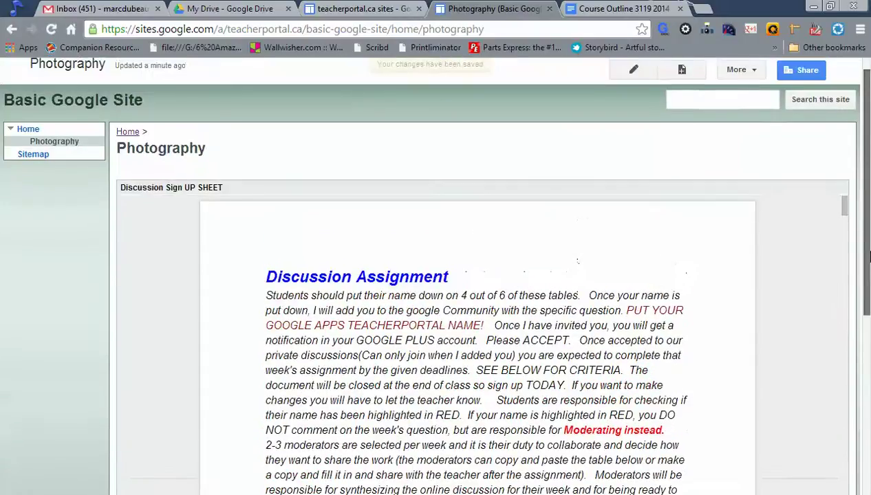
pyautogui.click(29, 130)
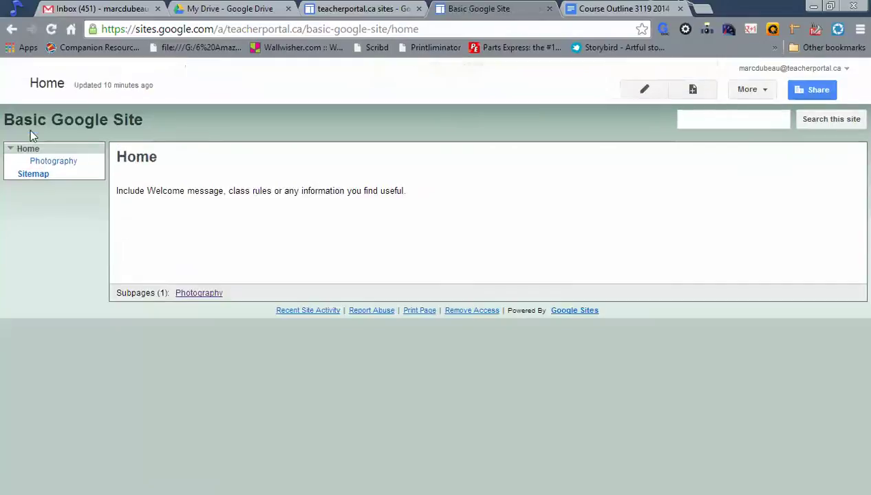
pyautogui.click(54, 163)
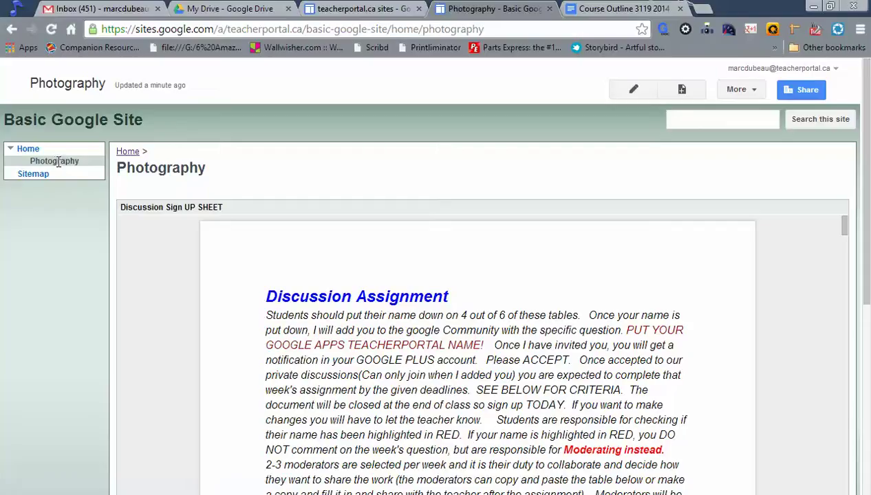
pyautogui.click(11, 150)
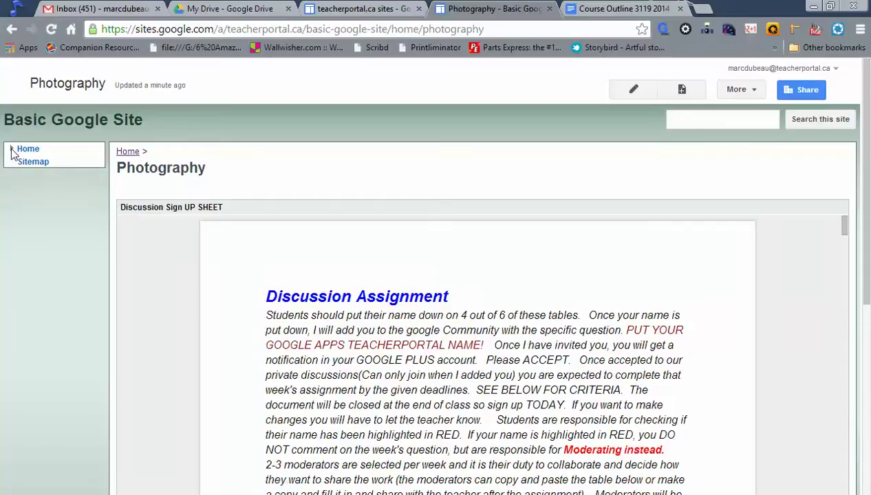
pyautogui.click(11, 149)
pyautogui.click(11, 150)
pyautogui.click(11, 150)
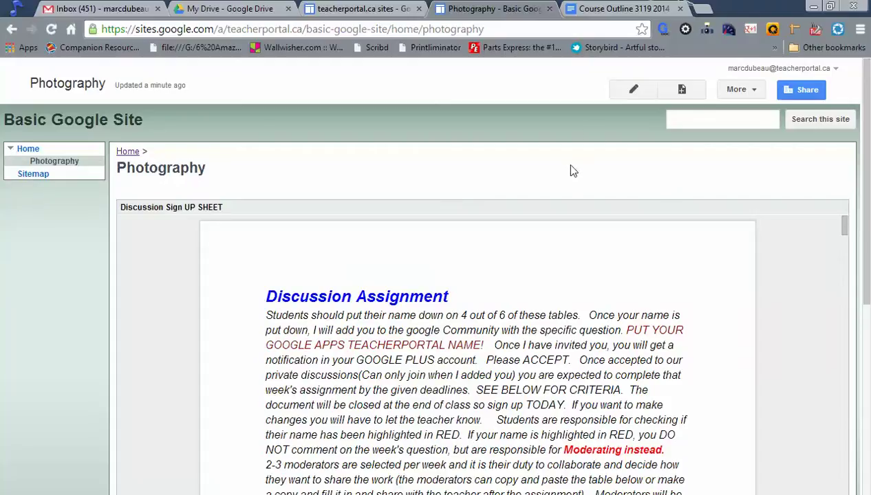
# - Create a top-level page named Video Page with the Web Page template
pyautogui.click(681, 94)
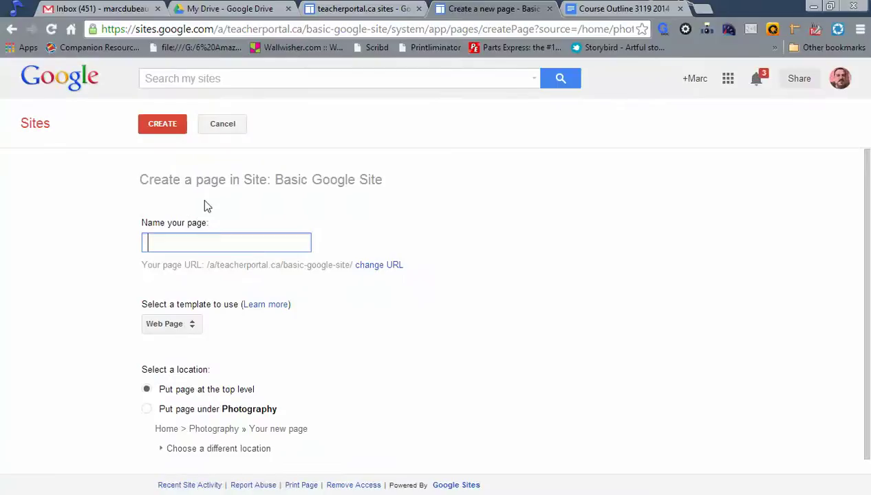
pyautogui.write('Video Page')
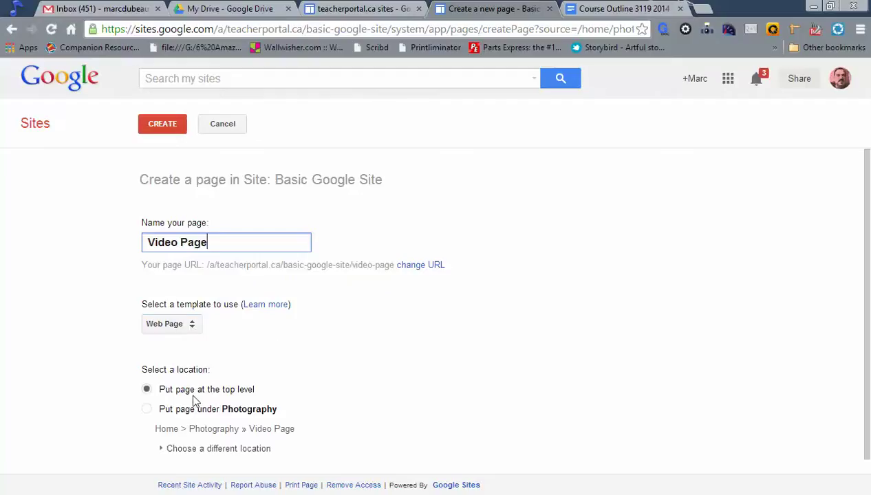
pyautogui.click(168, 132)
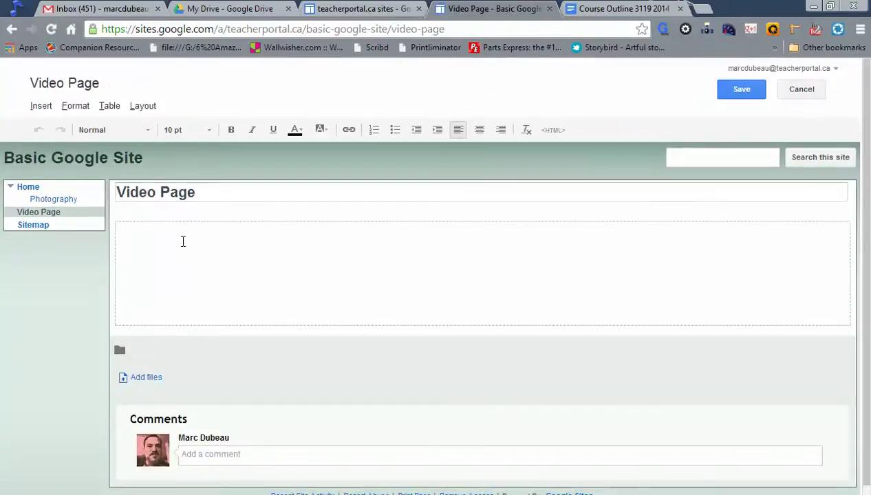
# - Add the text "Anything here" to the Video Page and save it
pyautogui.write('Anything here')
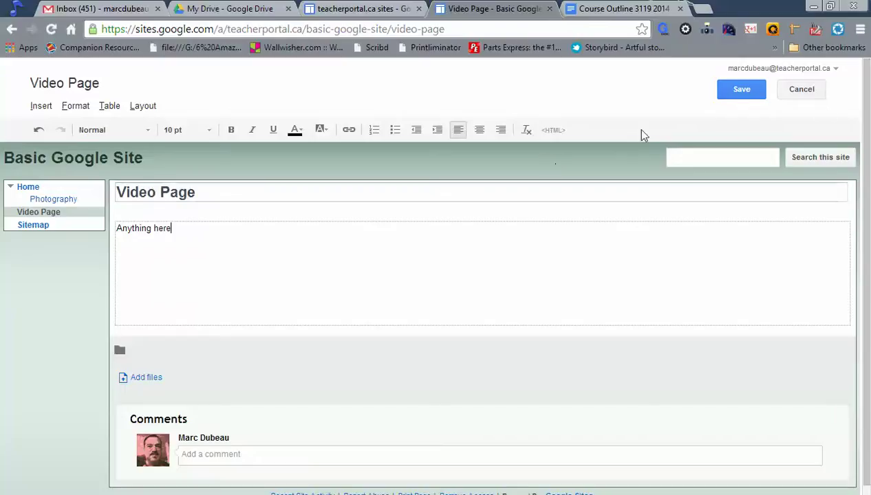
pyautogui.click(742, 95)
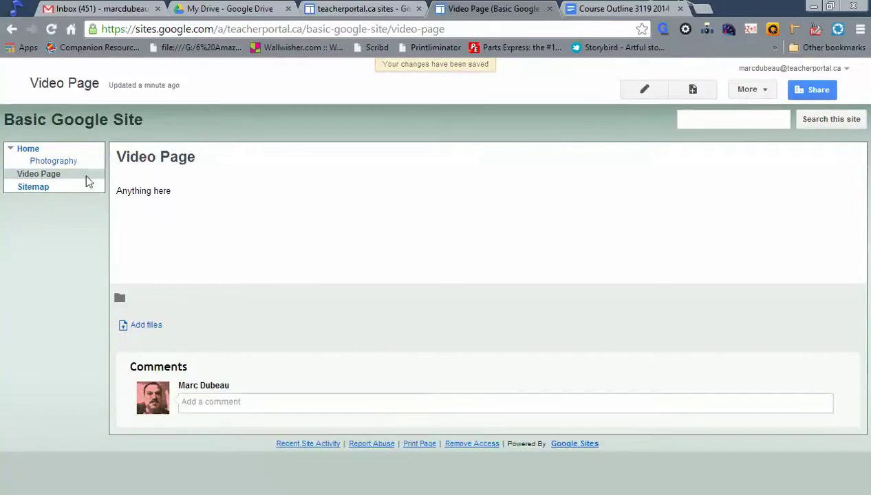
# - Create a page named My first film with the Web Page template, placed under Video Page
pyautogui.click(692, 90)
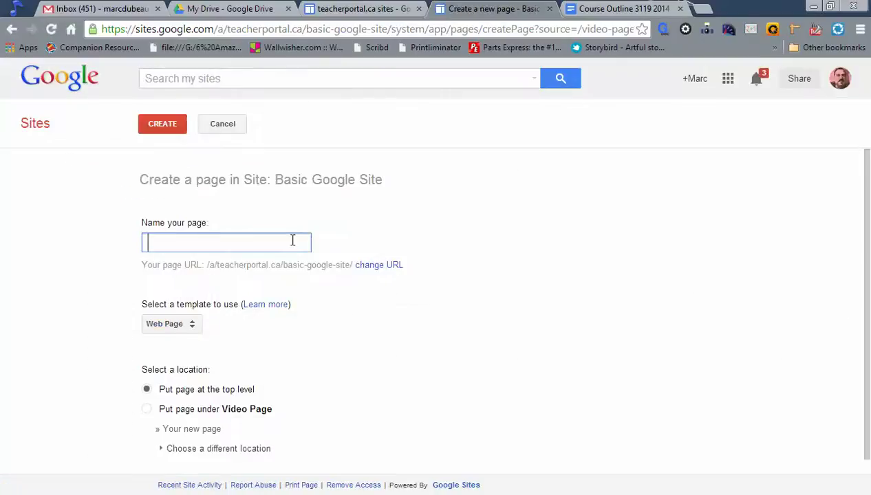
pyautogui.write('My f')
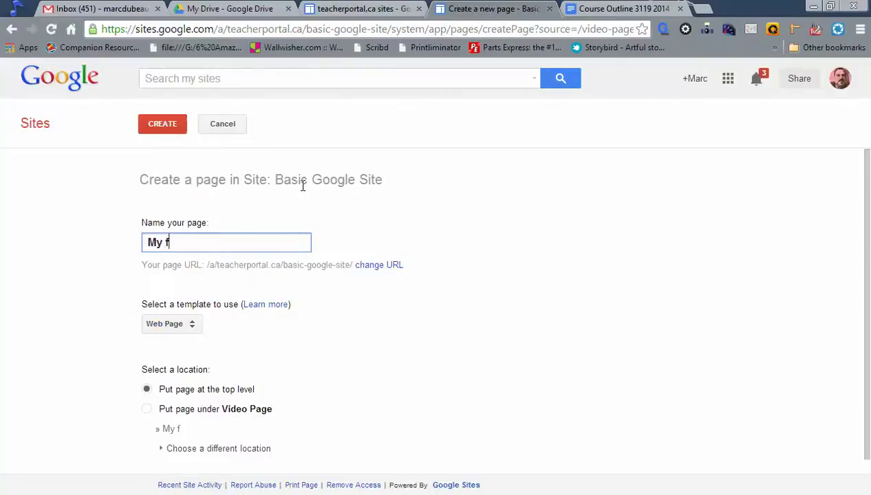
pyautogui.write('irst film')
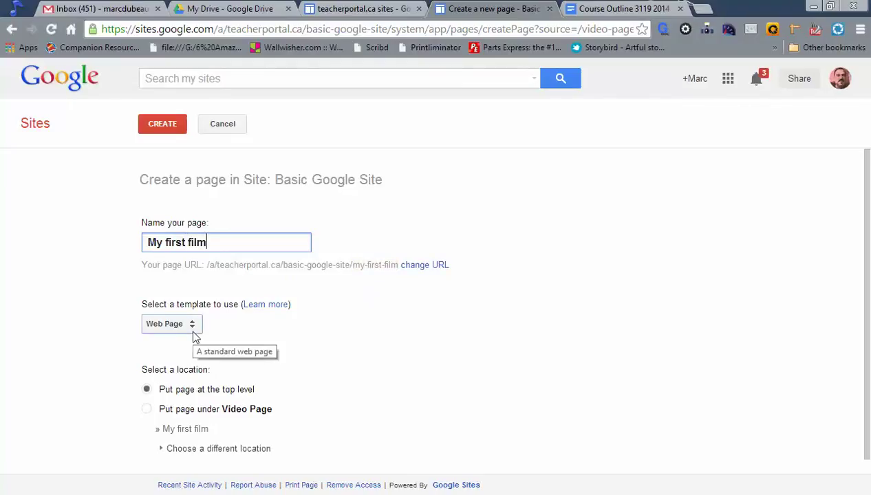
pyautogui.click(146, 409)
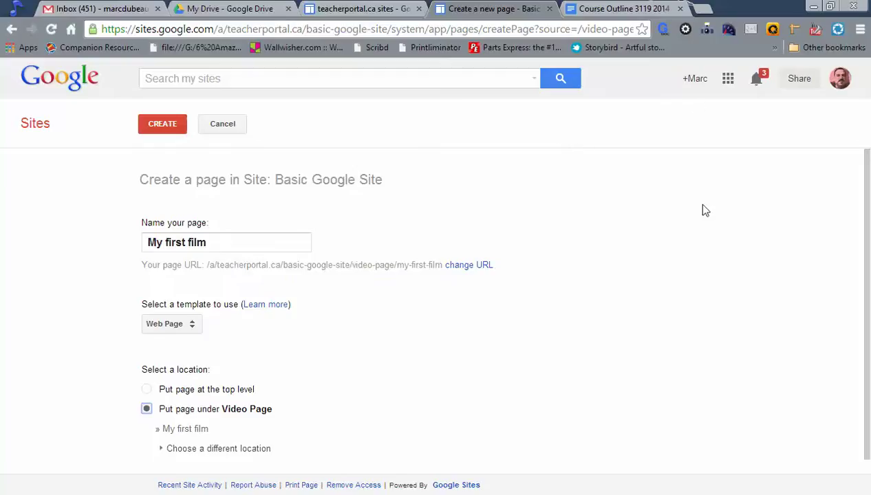
pyautogui.click(170, 125)
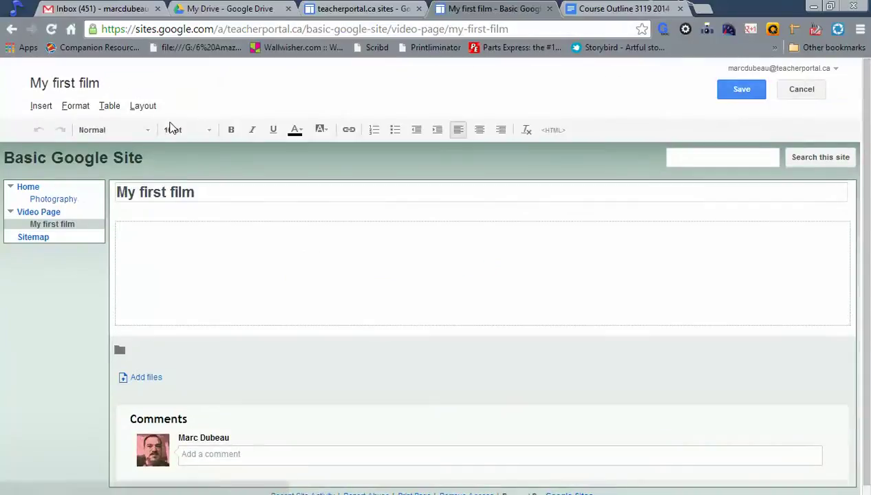
# - Start inserting a YouTube video into the body of the My first film page
pyautogui.click(150, 227)
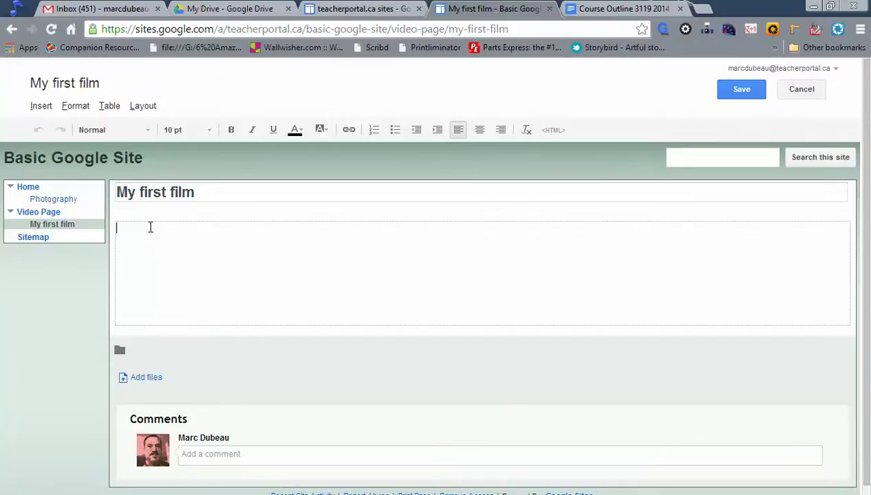
pyautogui.click(43, 108)
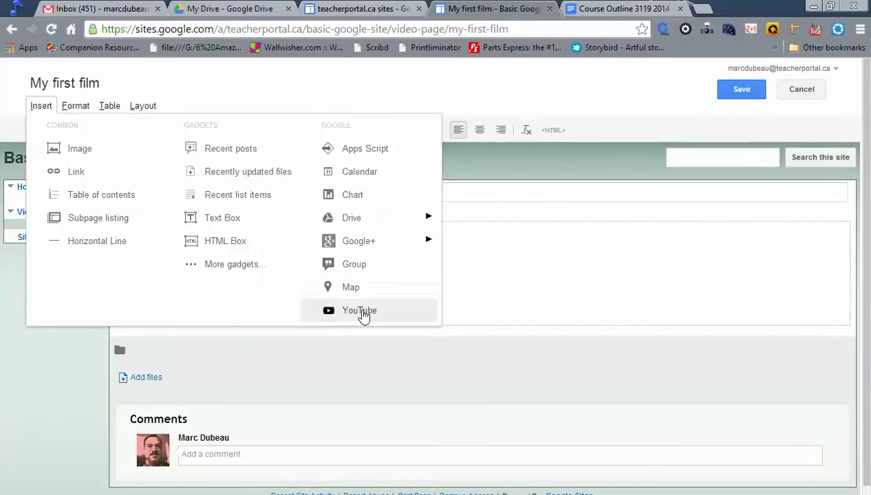
pyautogui.click(350, 310)
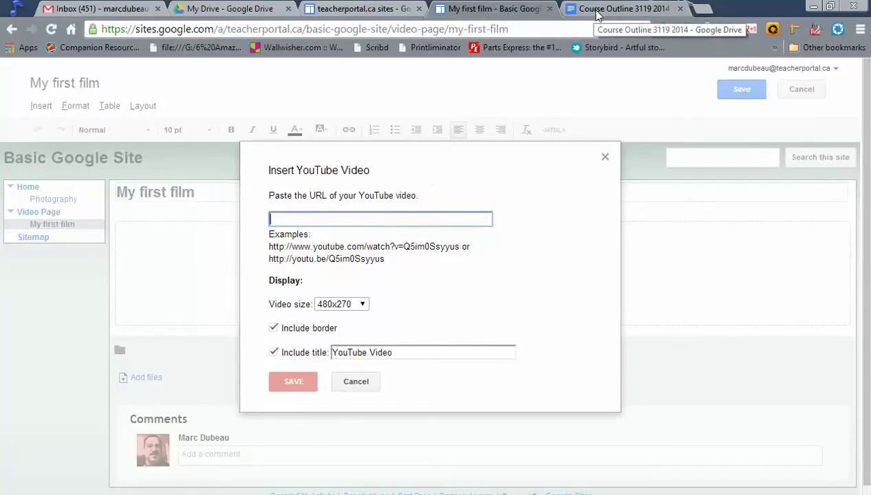
# - Search the web for YouTube in a new browser tab and open the YouTube site
pyautogui.click(704, 12)
pyautogui.write('y')
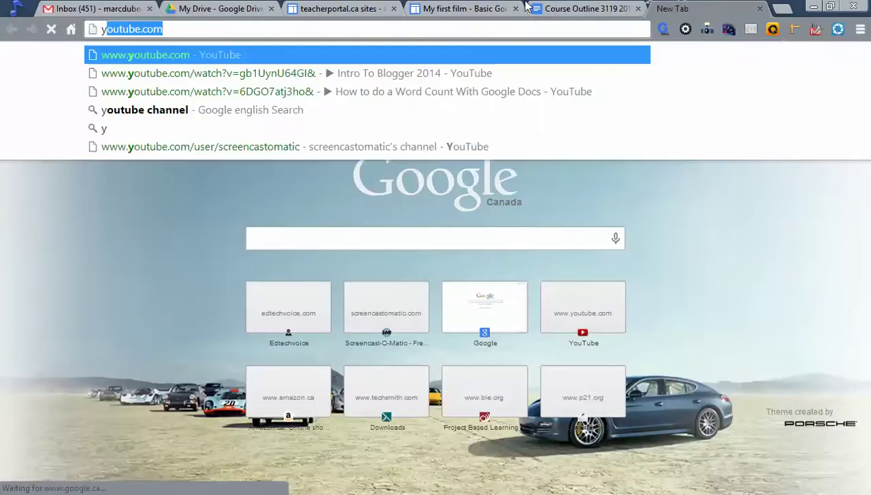
pyautogui.write('outbe')
pyautogui.press('Return')
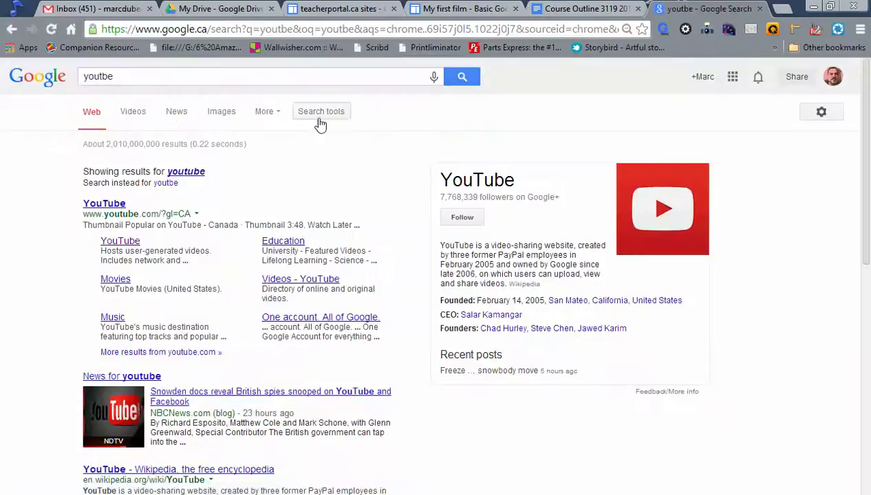
pyautogui.click(115, 205)
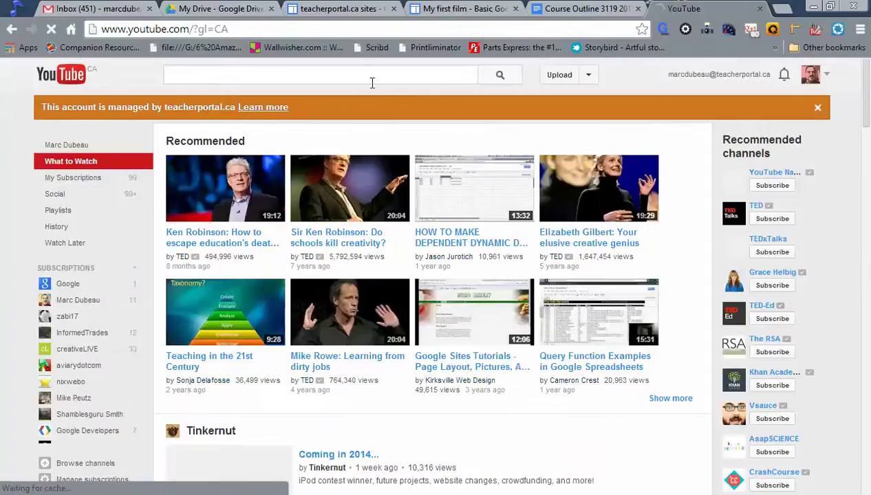
# - Open the recommended Ken Robinson TED video on escaping education's death valley, copy its URL and pause playback
pyautogui.click(248, 177)
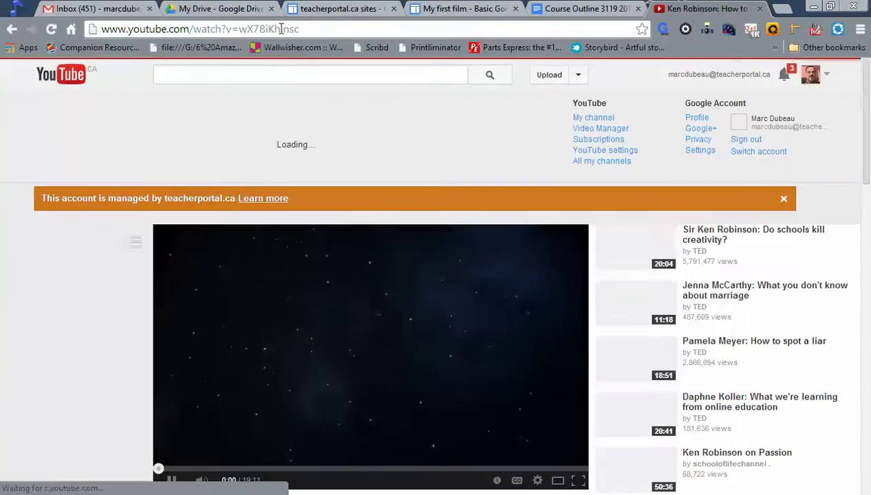
pyautogui.click(283, 29)
pyautogui.hotkey('ctrl', 'c')
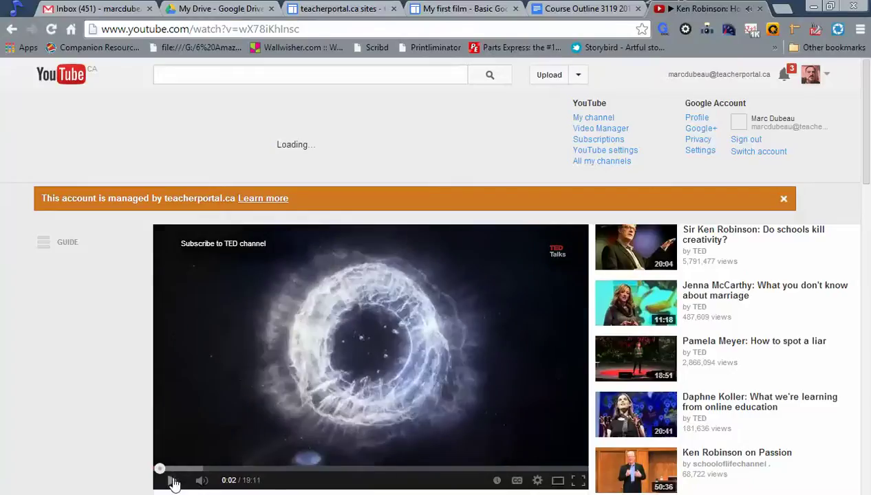
pyautogui.click(173, 485)
# - Return to the My first film page, embed the copied video URL at 480x270 with border and title, and save the page
pyautogui.click(381, 8)
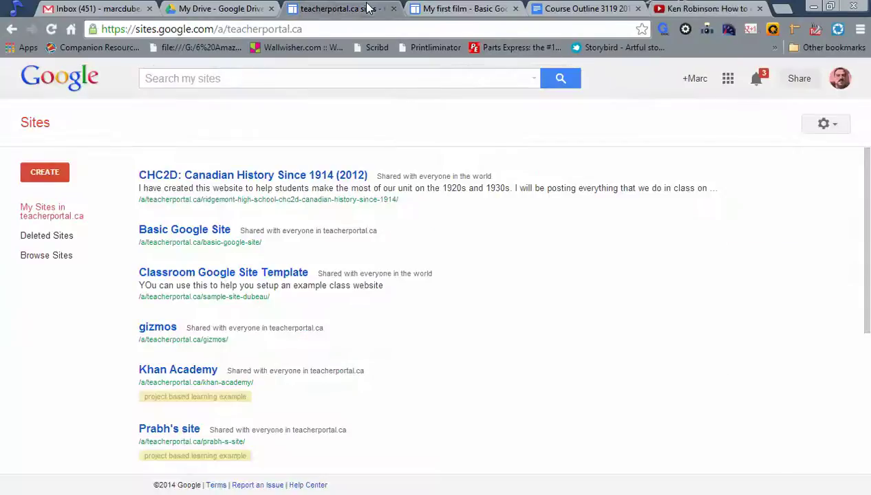
pyautogui.click(421, 10)
pyautogui.hotkey('ctrl', 'v')
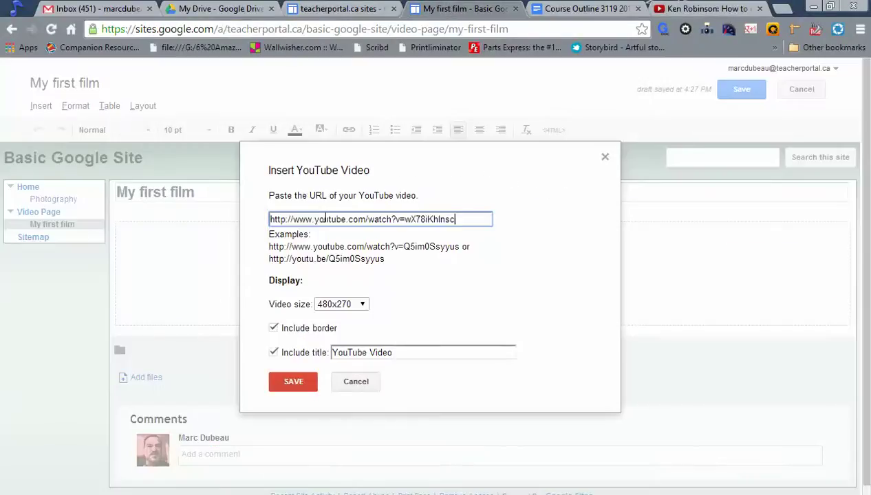
pyautogui.click(305, 387)
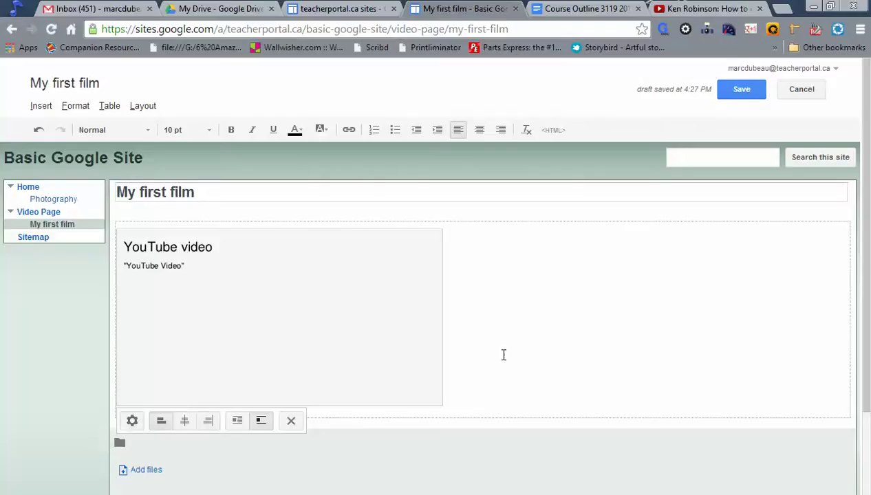
pyautogui.click(752, 105)
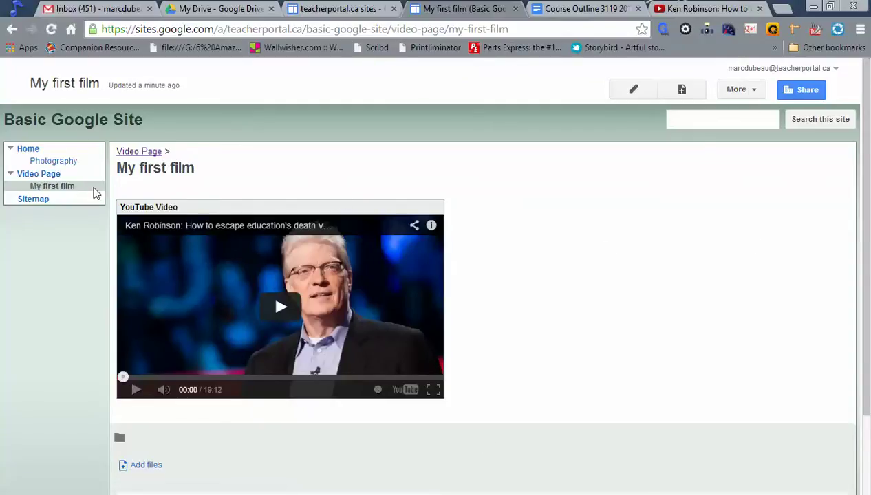
# - Edit the site layout and turn off automatic organization for the sidebar navigation, keeping the Sitemap link
pyautogui.click(753, 97)
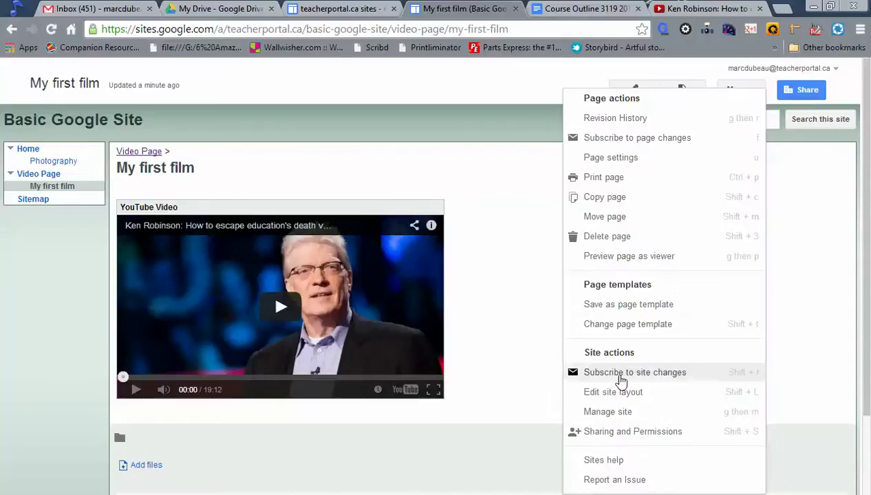
pyautogui.click(613, 396)
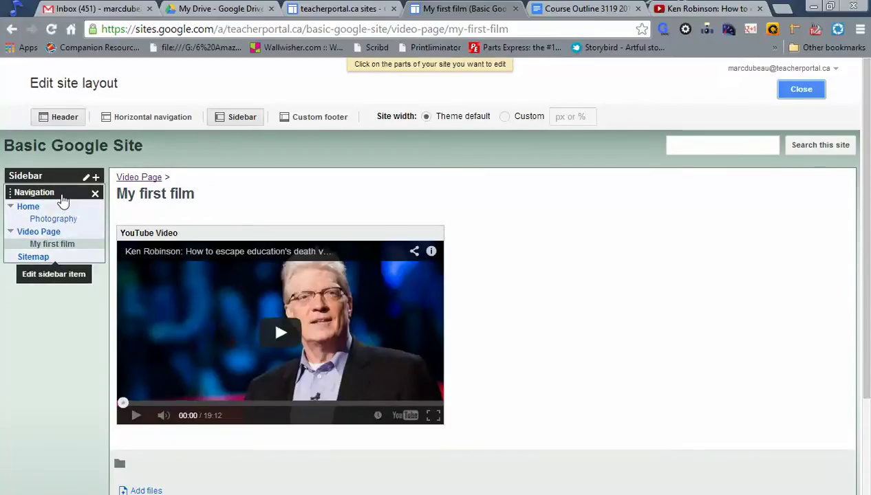
pyautogui.click(63, 199)
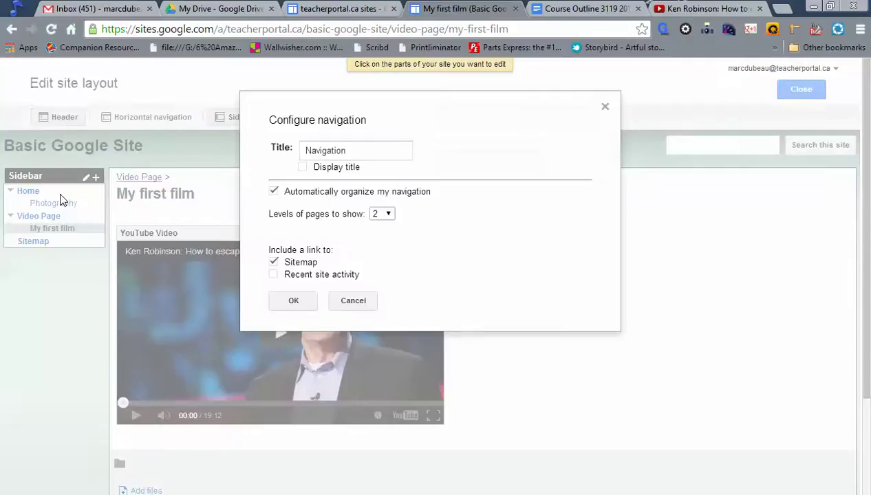
pyautogui.click(274, 193)
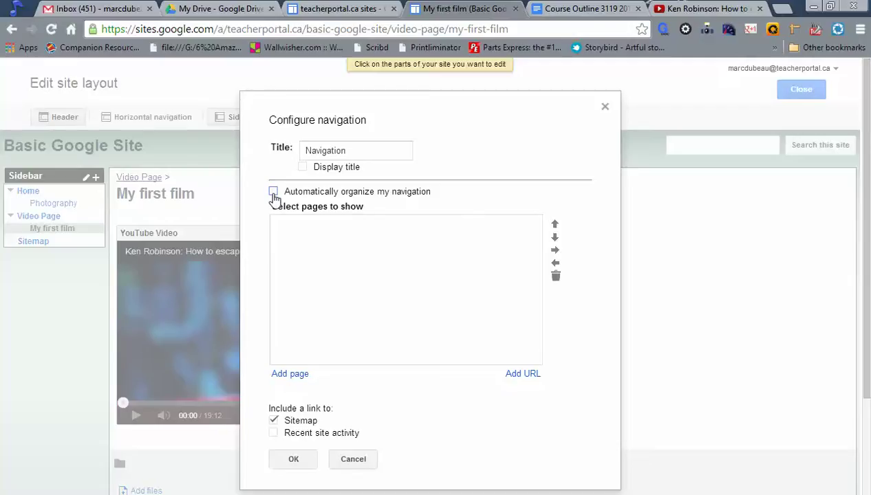
pyautogui.click(293, 460)
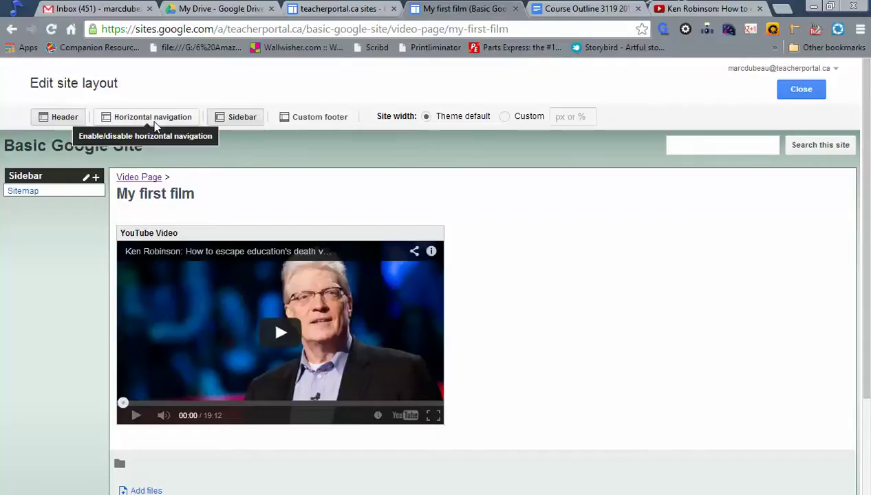
# - Disable the sidebar and enable horizontal navigation in the site layout, closing the layout editor
pyautogui.click(238, 121)
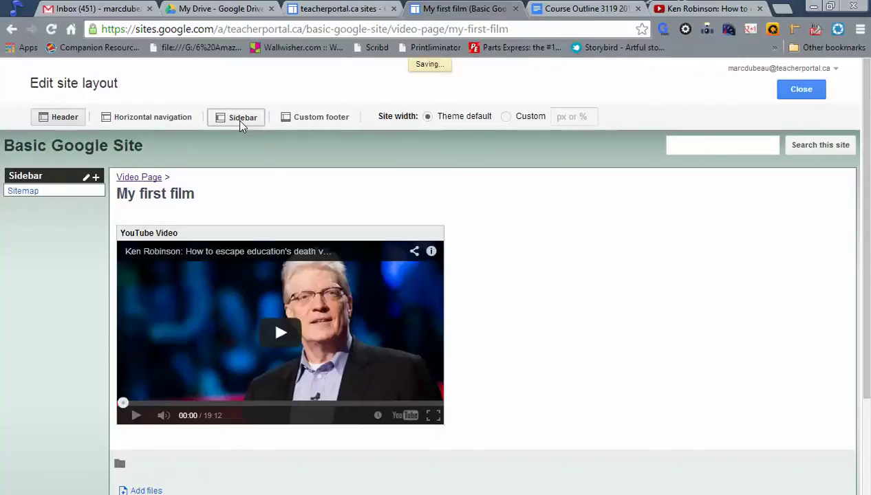
pyautogui.click(172, 117)
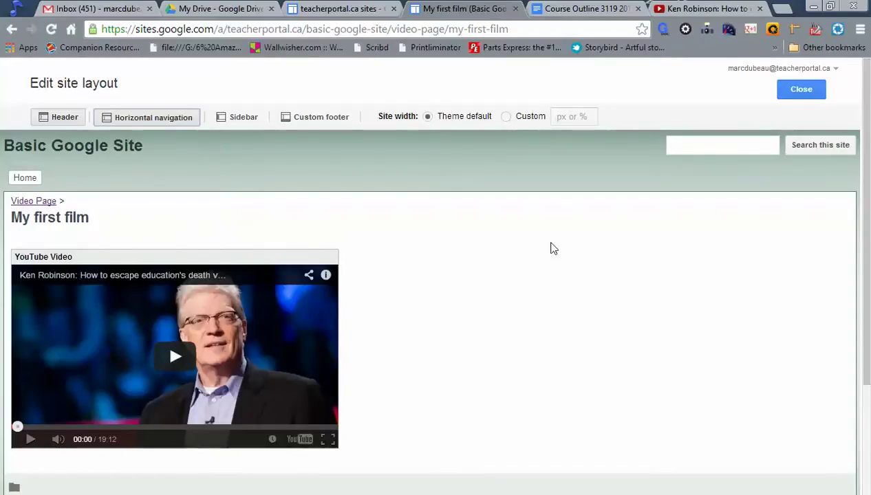
pyautogui.click(799, 89)
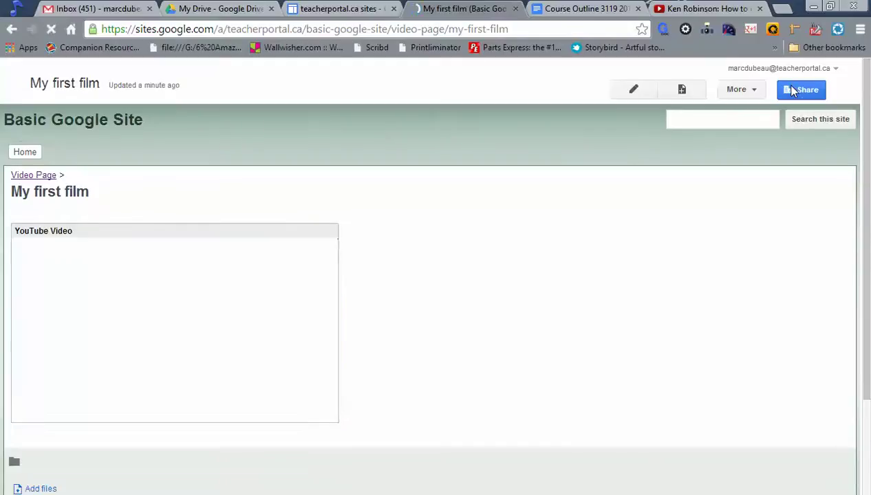
# - Edit the site layout again and open the configuration of the horizontal navigation bar
pyautogui.click(755, 96)
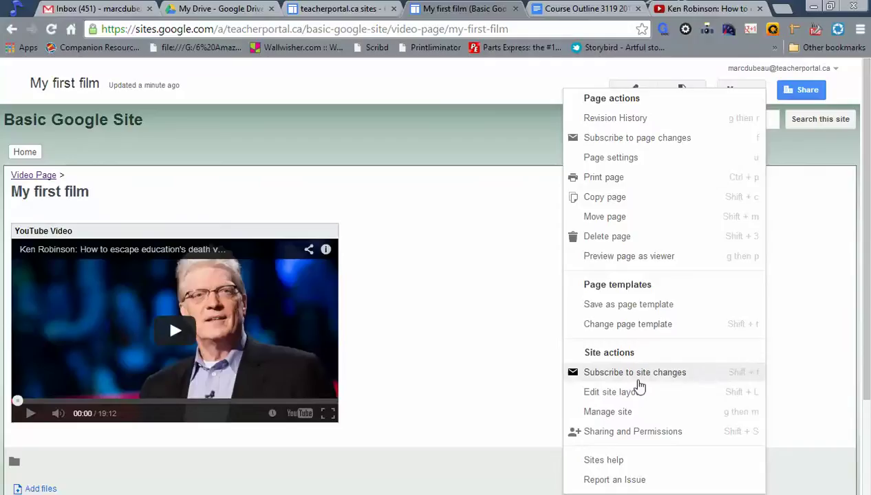
pyautogui.click(634, 394)
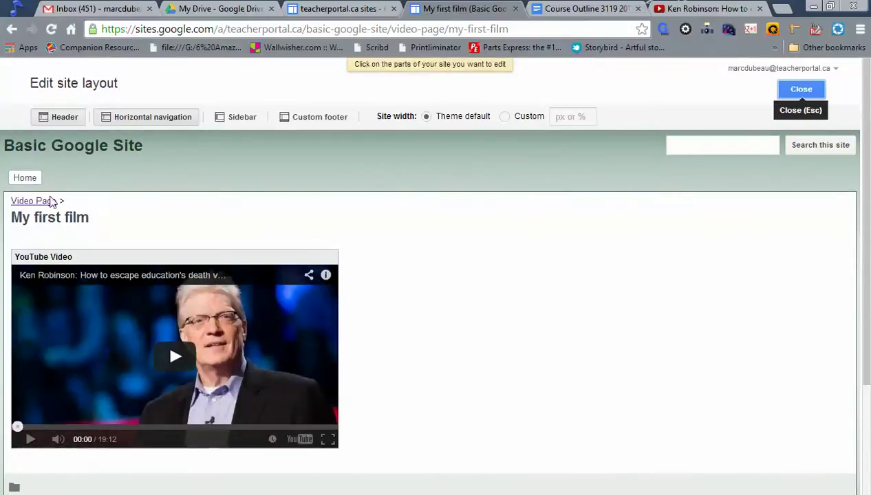
pyautogui.click(27, 179)
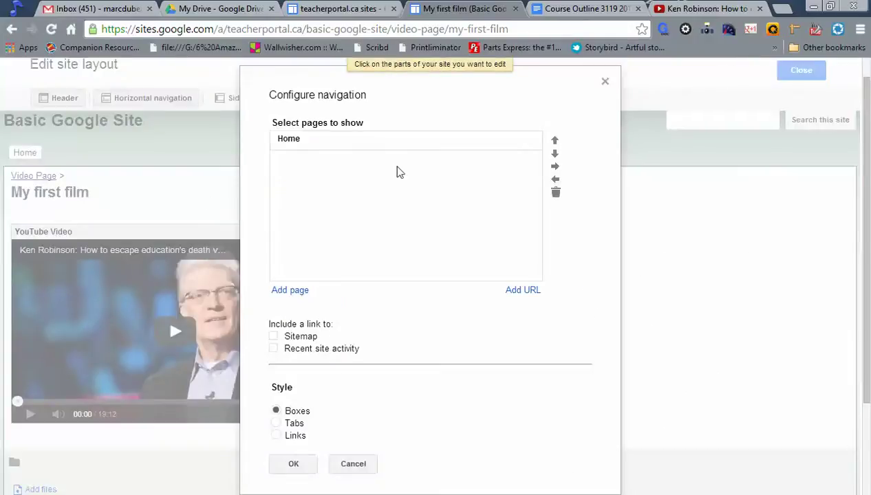
pyautogui.click(605, 81)
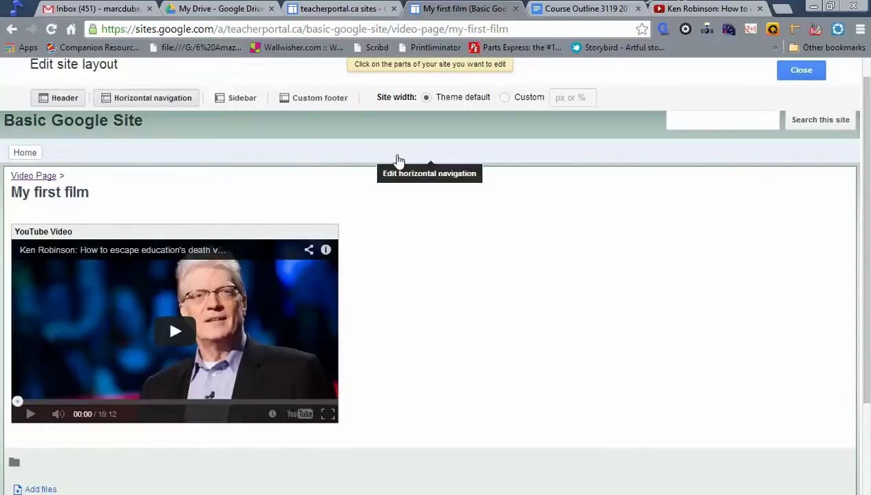
pyautogui.click(398, 160)
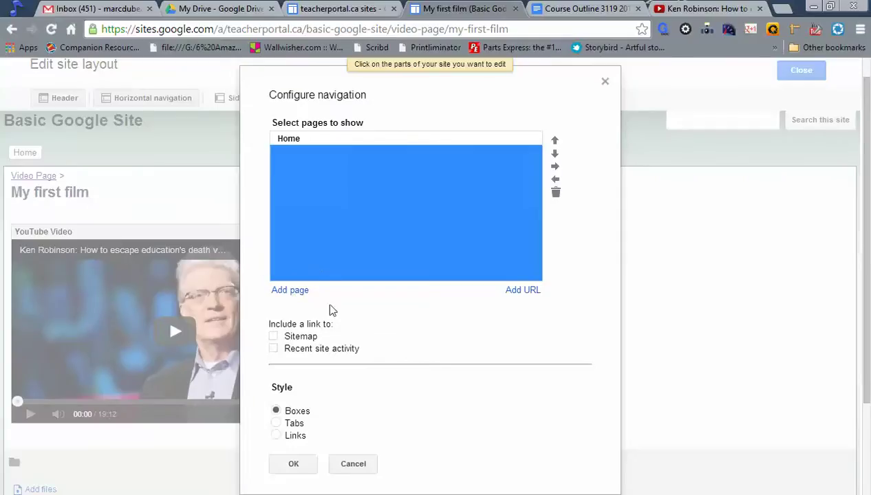
# - Add the Photography page to the horizontal navigation and indent it one level beneath Home
pyautogui.click(295, 291)
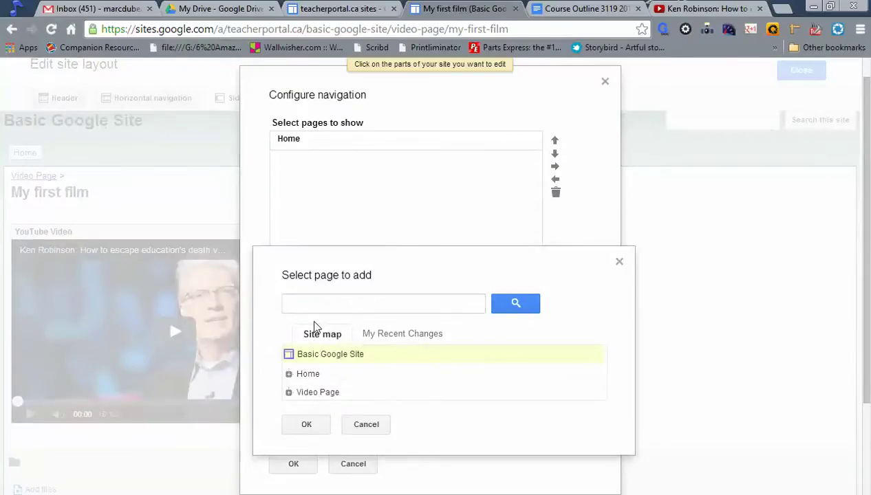
pyautogui.click(289, 374)
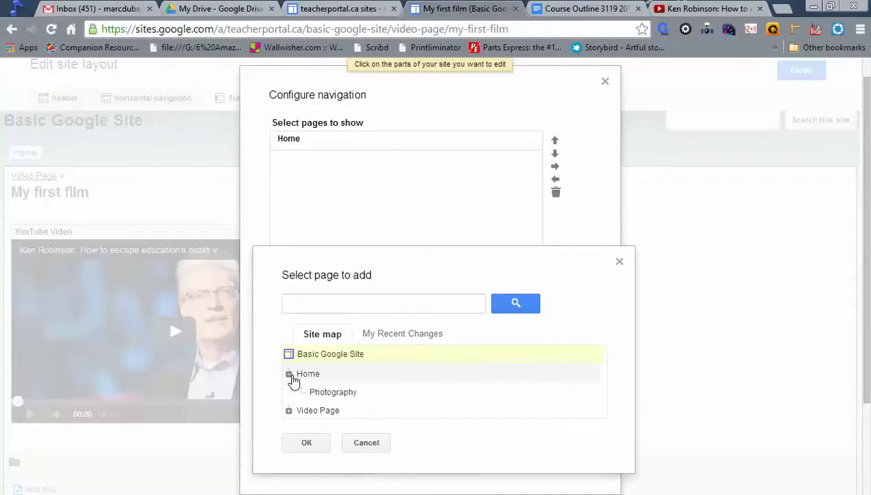
pyautogui.click(317, 393)
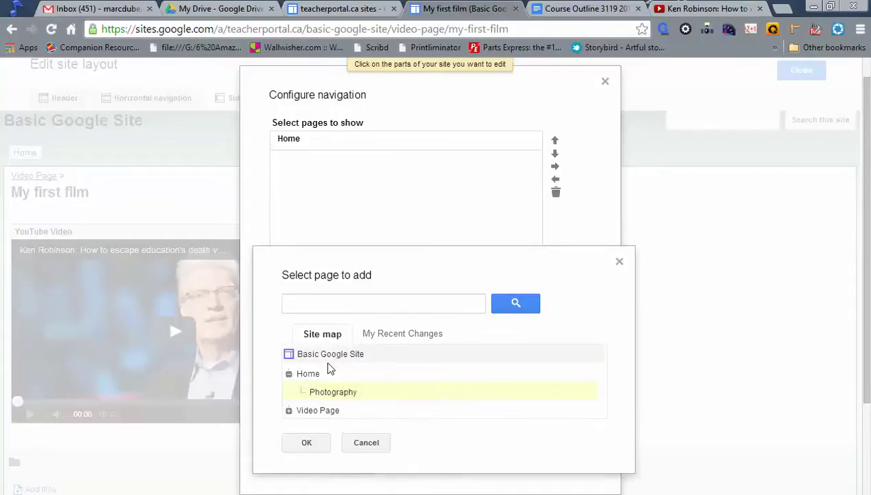
pyautogui.click(308, 442)
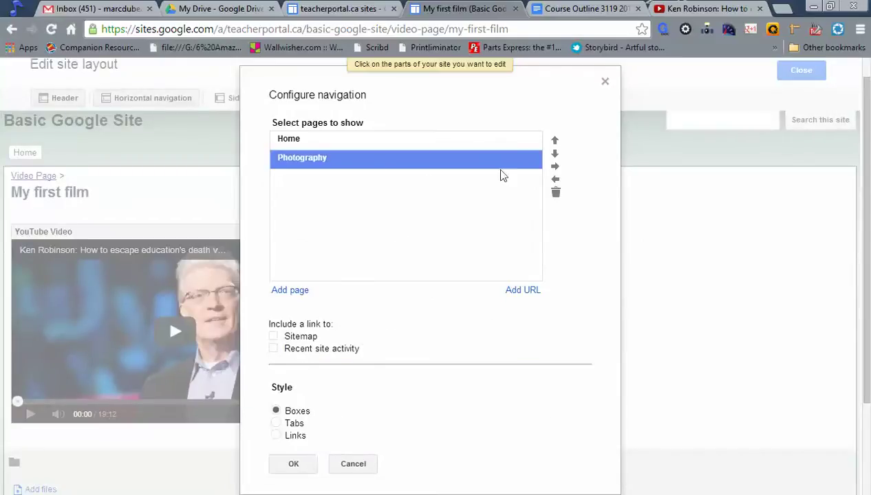
pyautogui.click(554, 167)
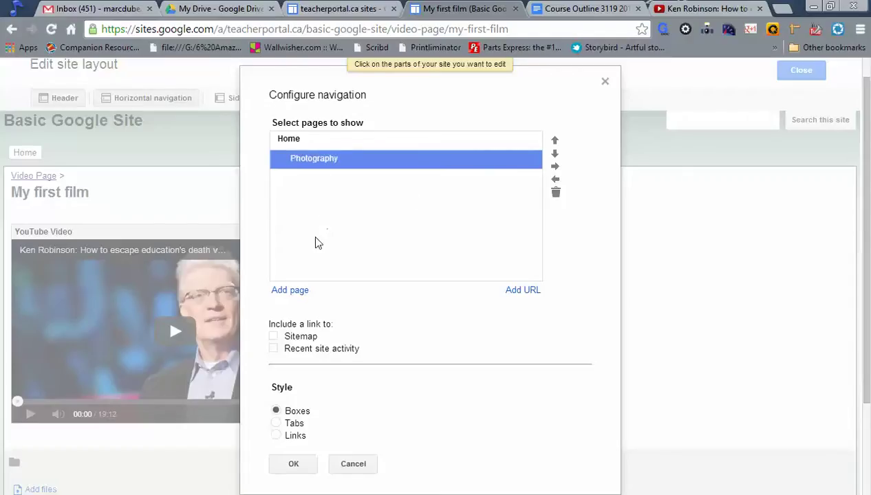
# - Save the horizontal navigation configuration and close the site layout editor
pyautogui.click(293, 463)
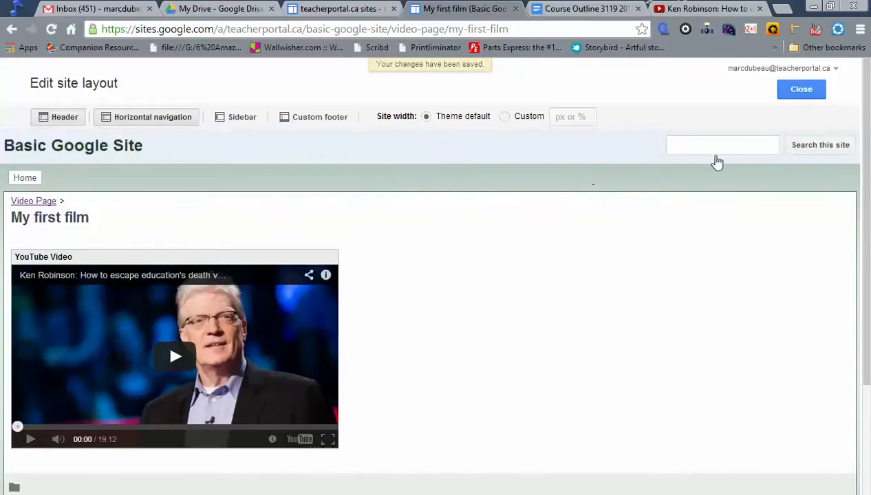
pyautogui.click(799, 90)
pyautogui.moveTo(25, 153)
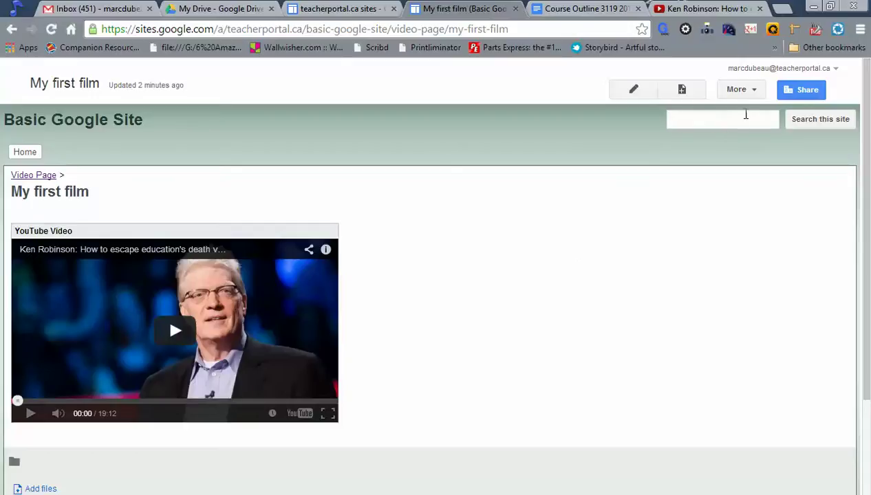
# - Edit the site layout again, turn horizontal navigation off and back on, and close the layout editor
pyautogui.click(756, 94)
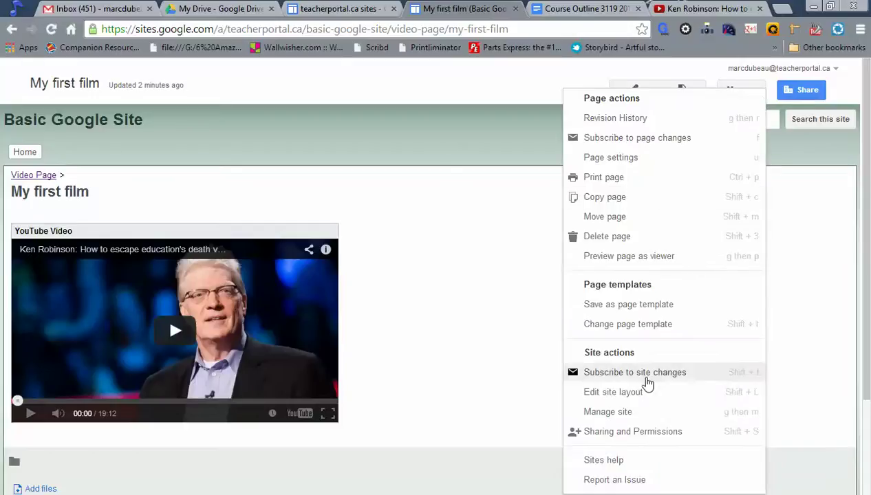
pyautogui.click(643, 393)
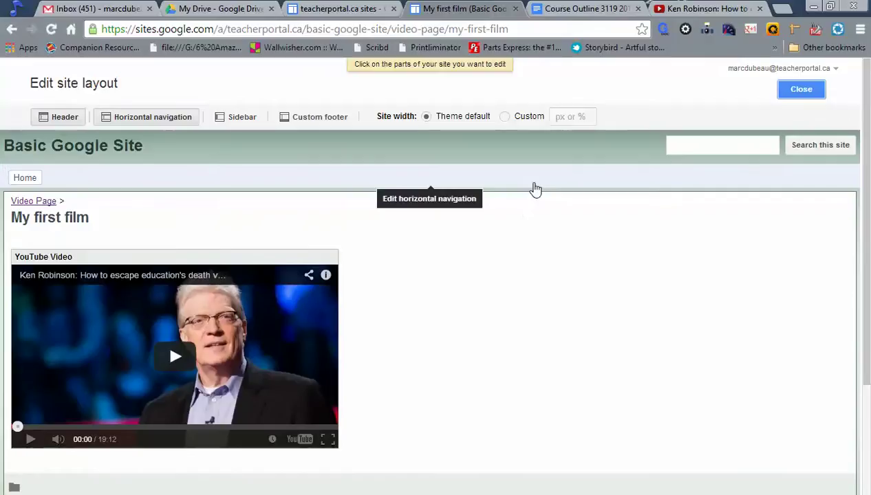
pyautogui.click(185, 121)
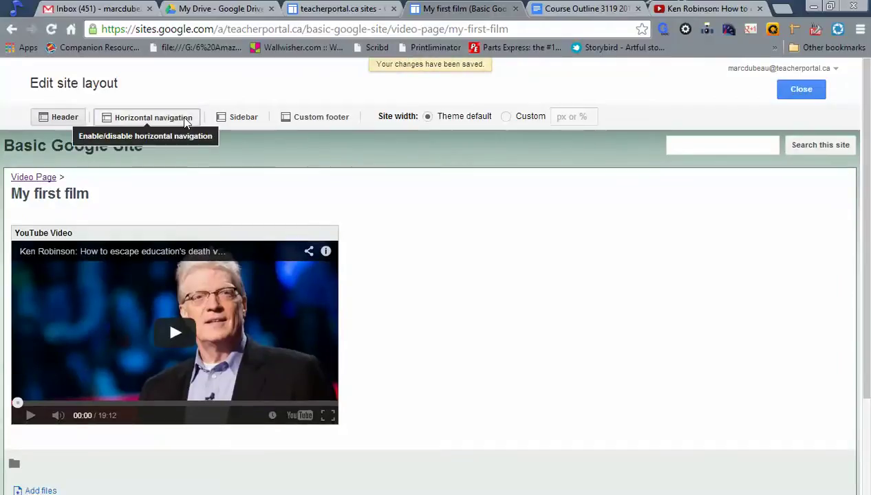
pyautogui.click(184, 121)
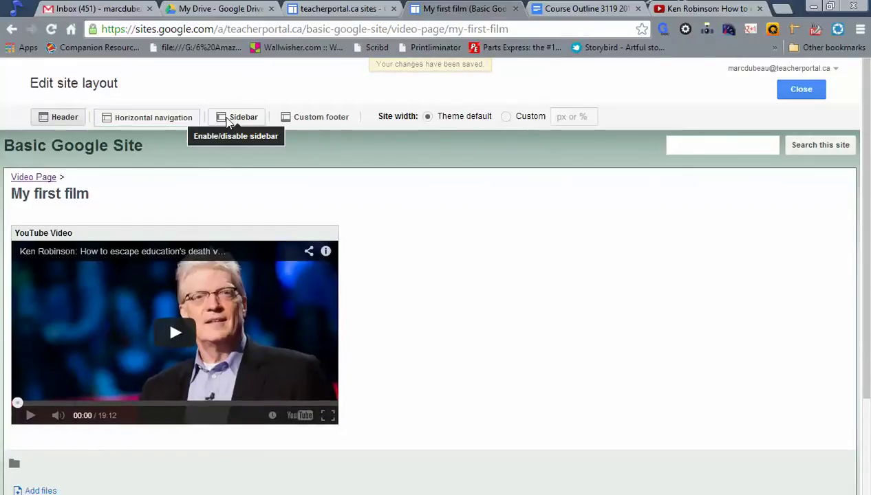
pyautogui.click(144, 121)
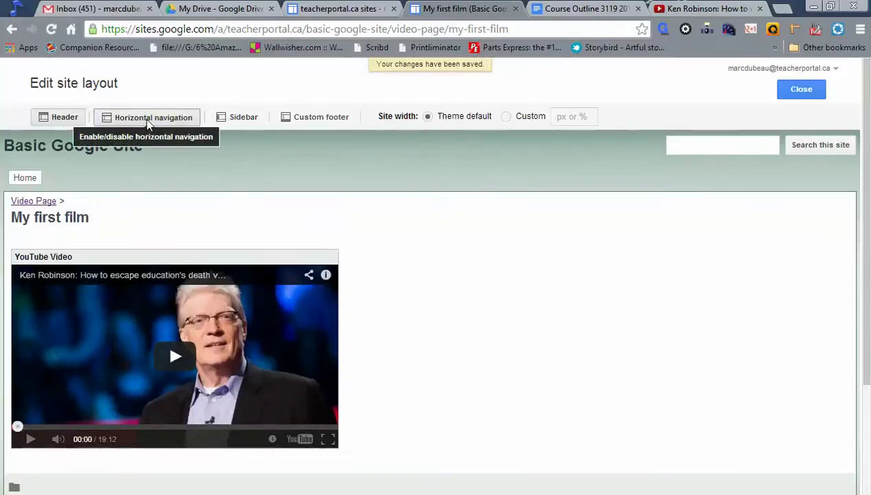
pyautogui.click(799, 90)
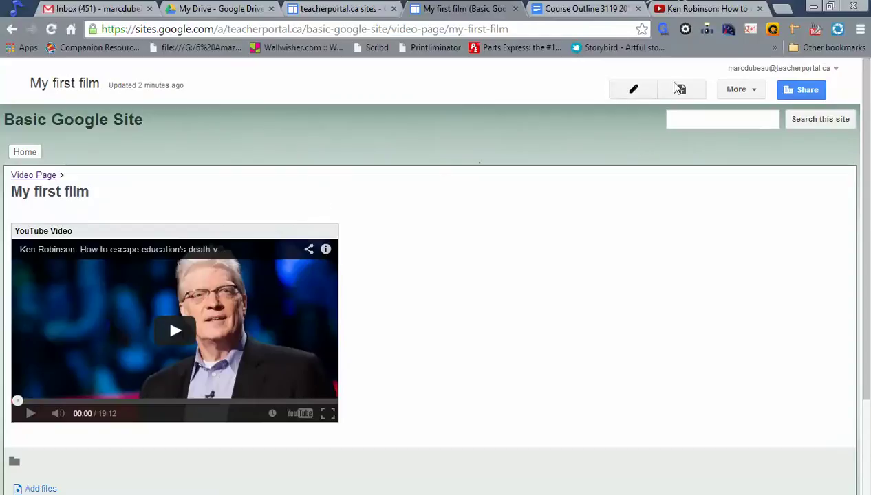
# - Create a top-level web page named Audio Page, enter "test" as its content and save it
pyautogui.click(686, 91)
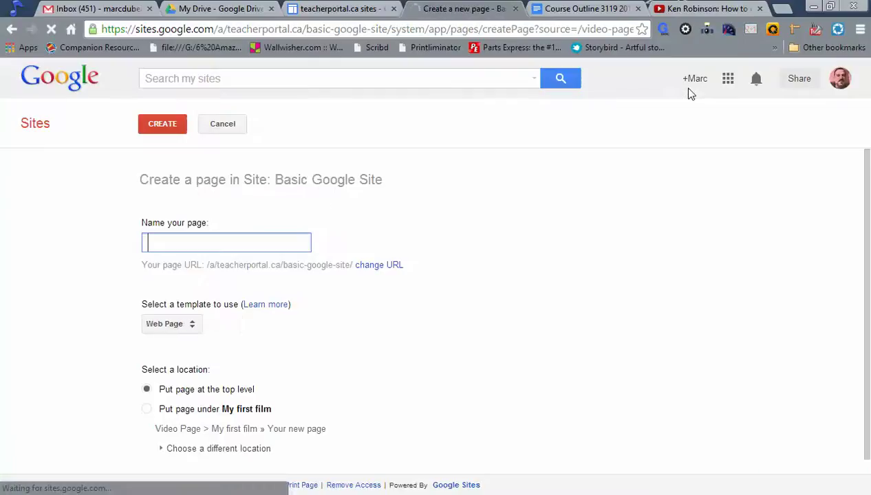
pyautogui.write('Audi')
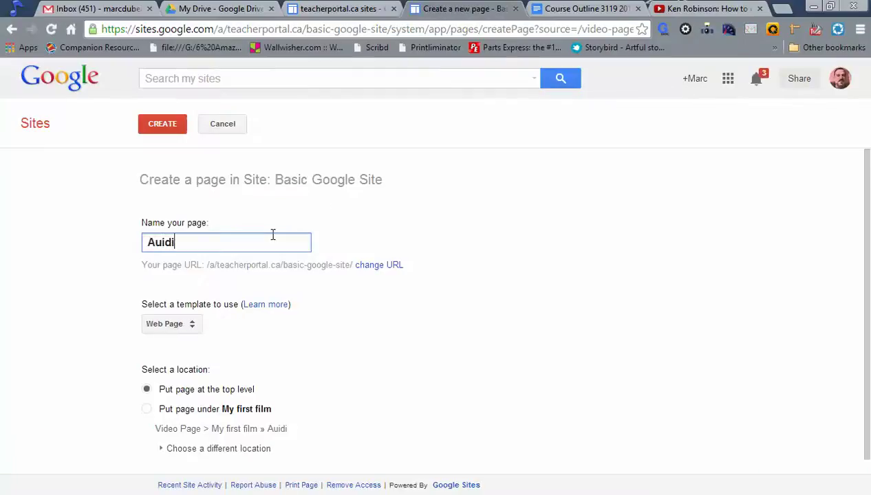
pyautogui.press('BackSpace')
pyautogui.press('BackSpace')
pyautogui.write('dio Page')
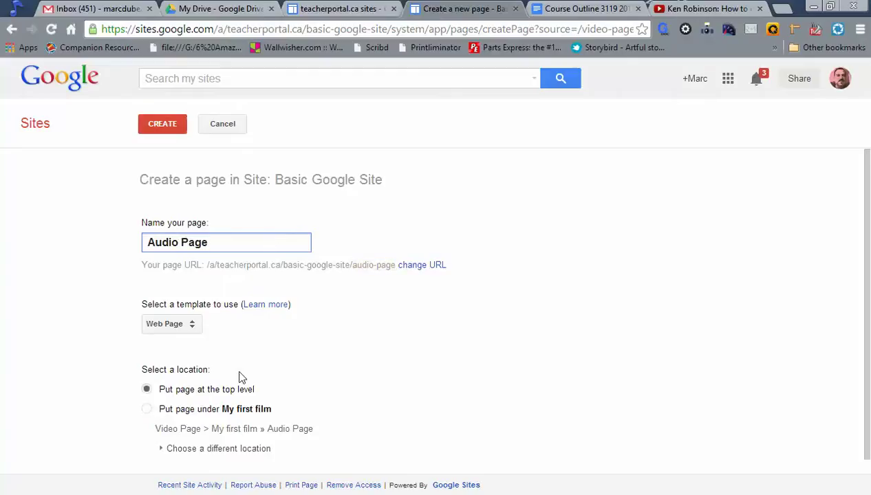
pyautogui.click(162, 129)
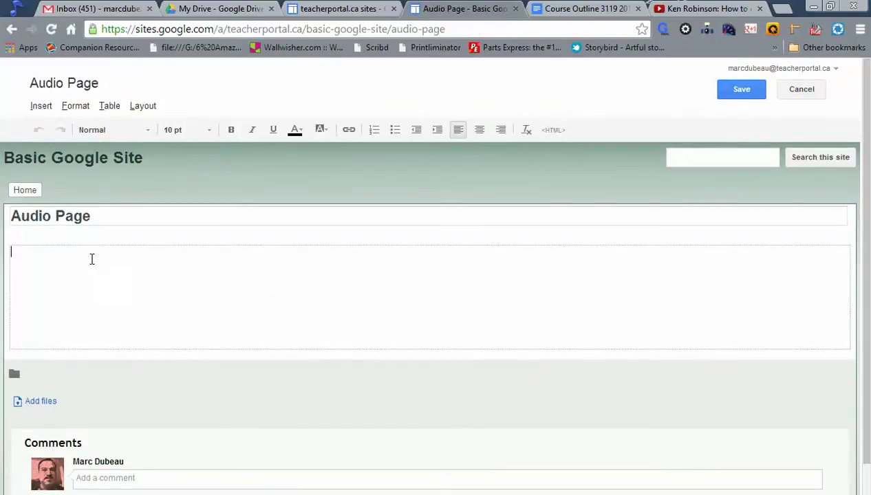
pyautogui.write('test')
pyautogui.click(722, 90)
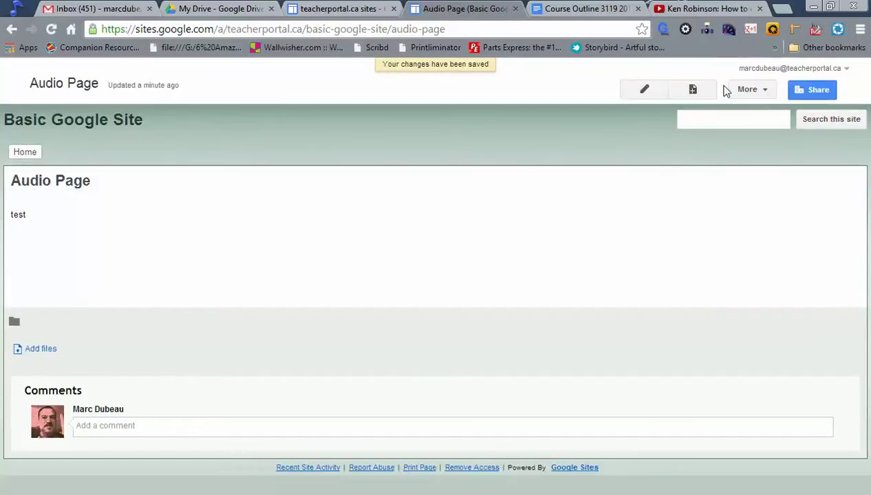
# - Edit the site layout and add Audio Page to the pages shown in the horizontal navigation
pyautogui.click(766, 94)
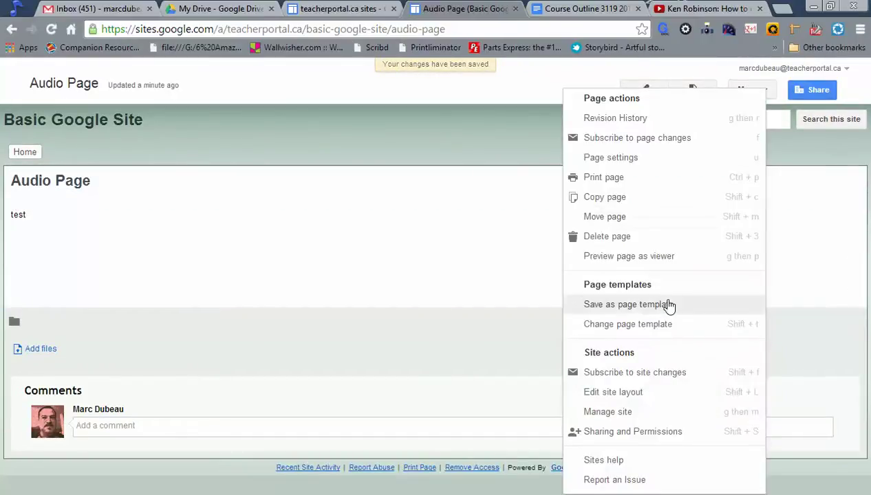
pyautogui.click(635, 396)
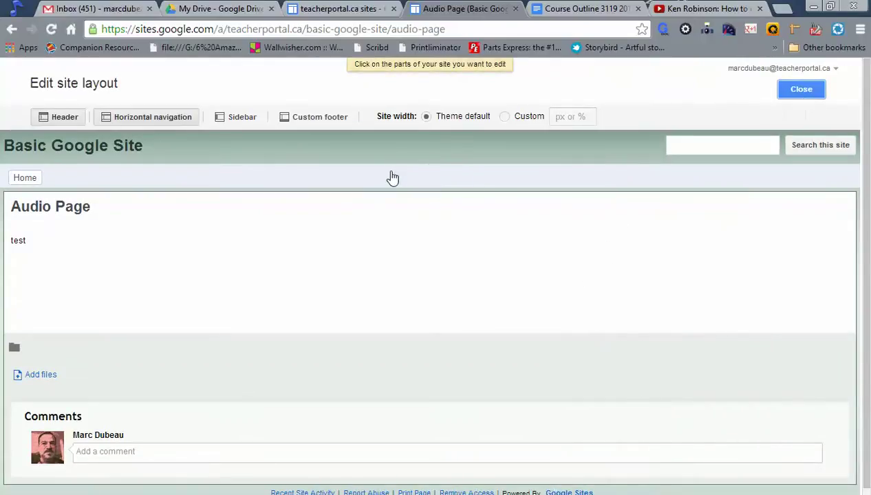
pyautogui.click(392, 178)
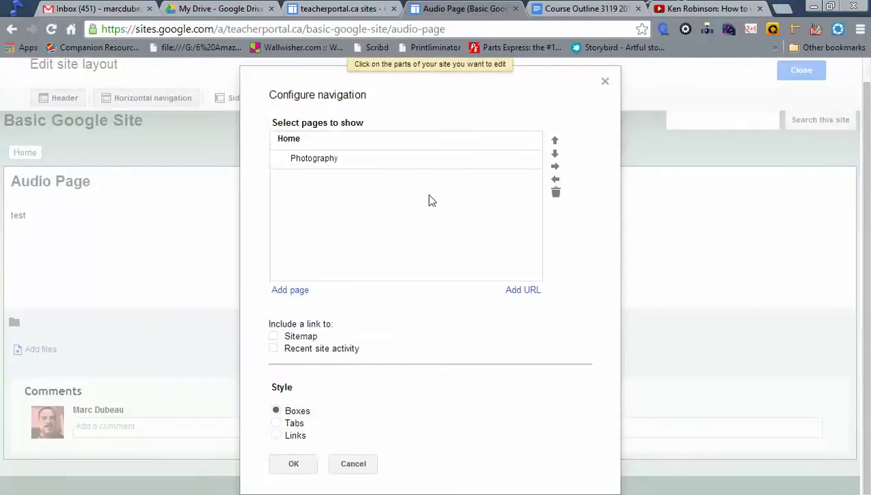
pyautogui.click(290, 291)
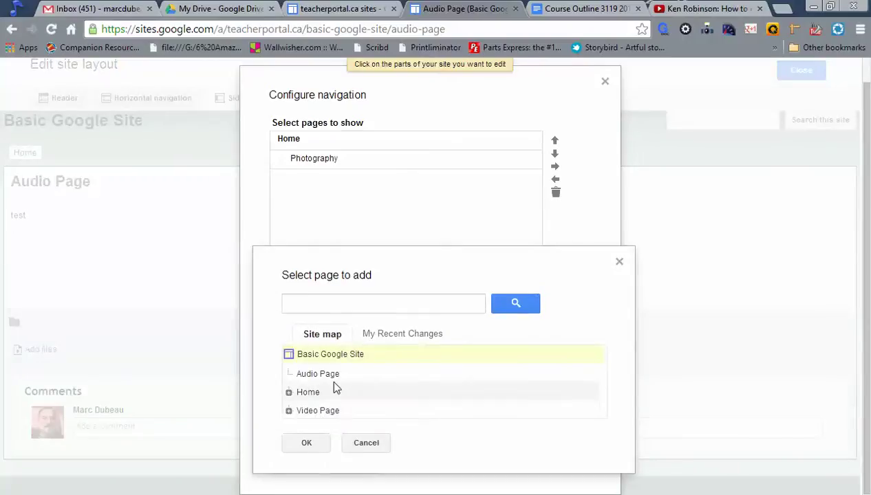
pyautogui.click(341, 374)
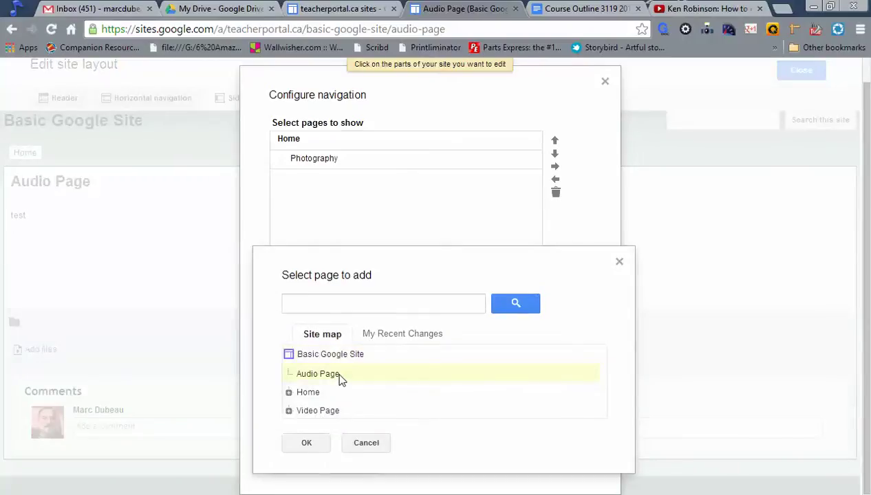
pyautogui.click(311, 444)
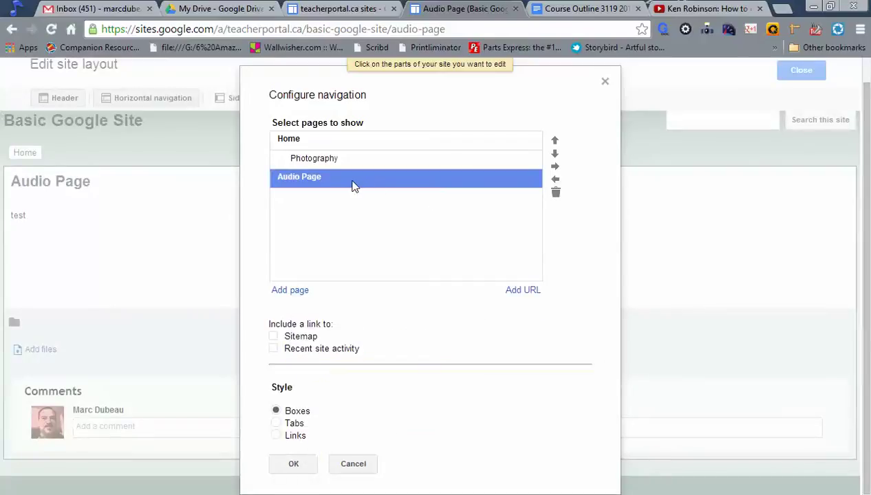
# - Reorder Audio Page in the navigation list, two moves up and one down, and save the navigation settings
pyautogui.click(555, 141)
pyautogui.click(555, 142)
pyautogui.click(555, 154)
pyautogui.click(293, 465)
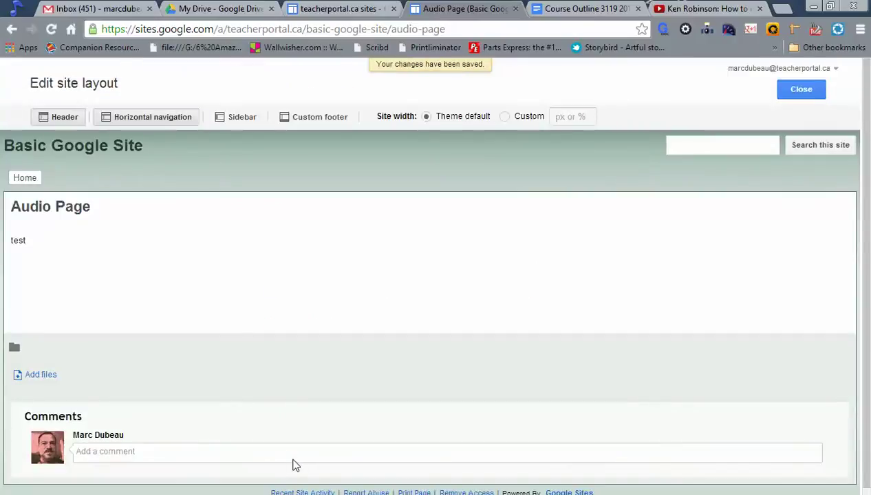